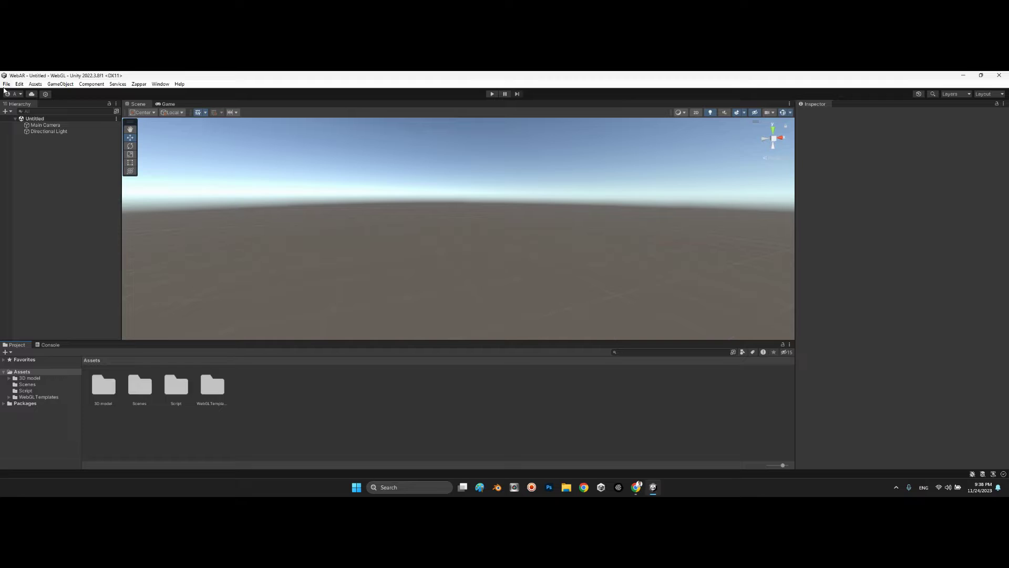
Check in Build Settings that WebGL is the active build platform.
click(5, 84)
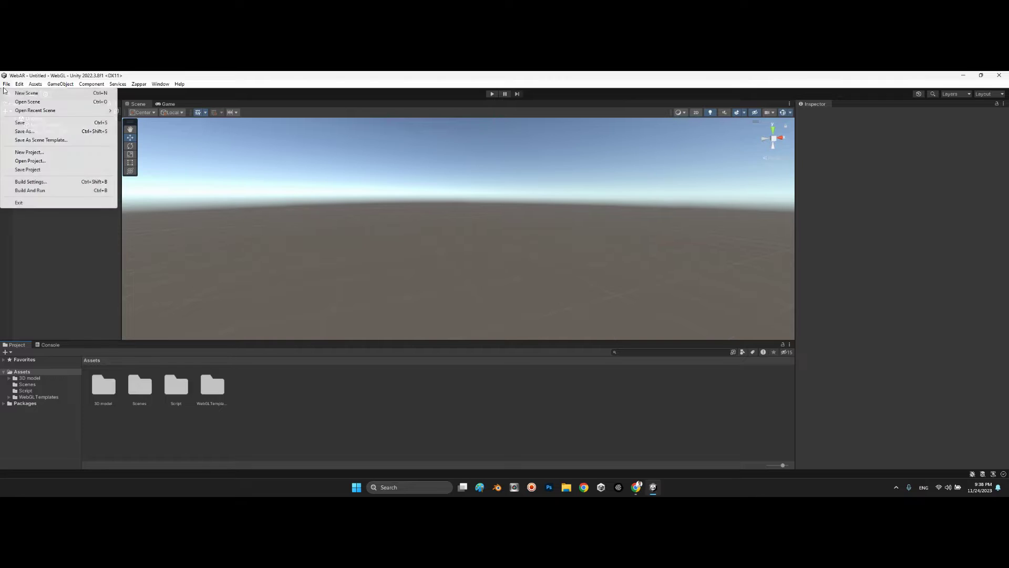
click(29, 182)
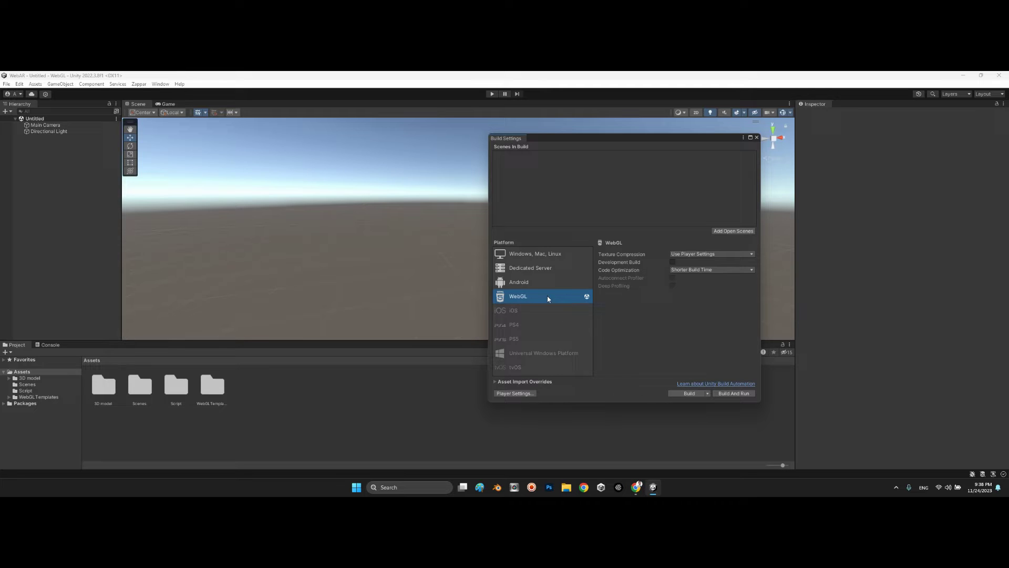
click(757, 137)
click(6, 84)
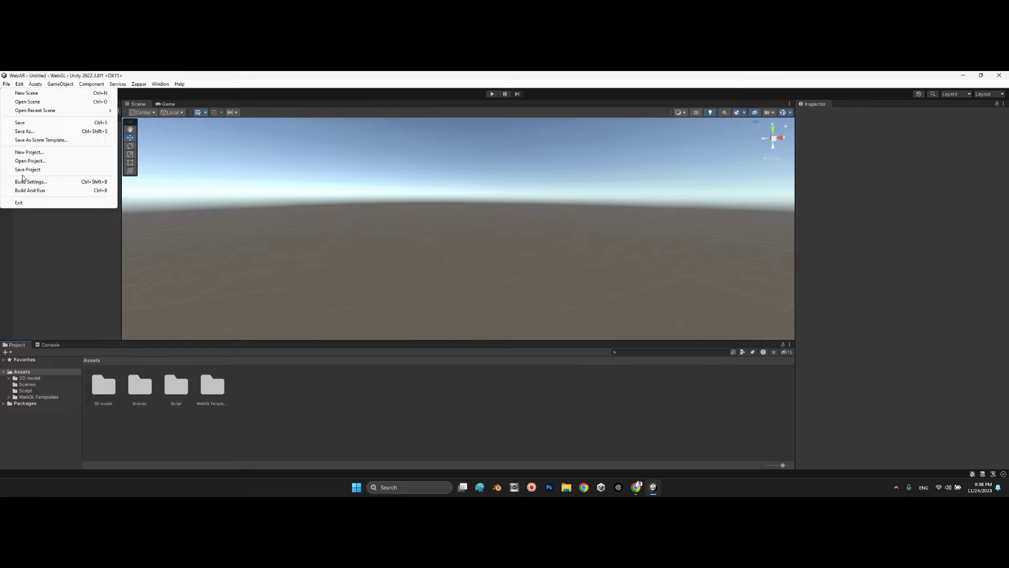
In Unity Hub's Installs, review the WebGL Build Support module for editor 2022.3.8f1.
click(29, 161)
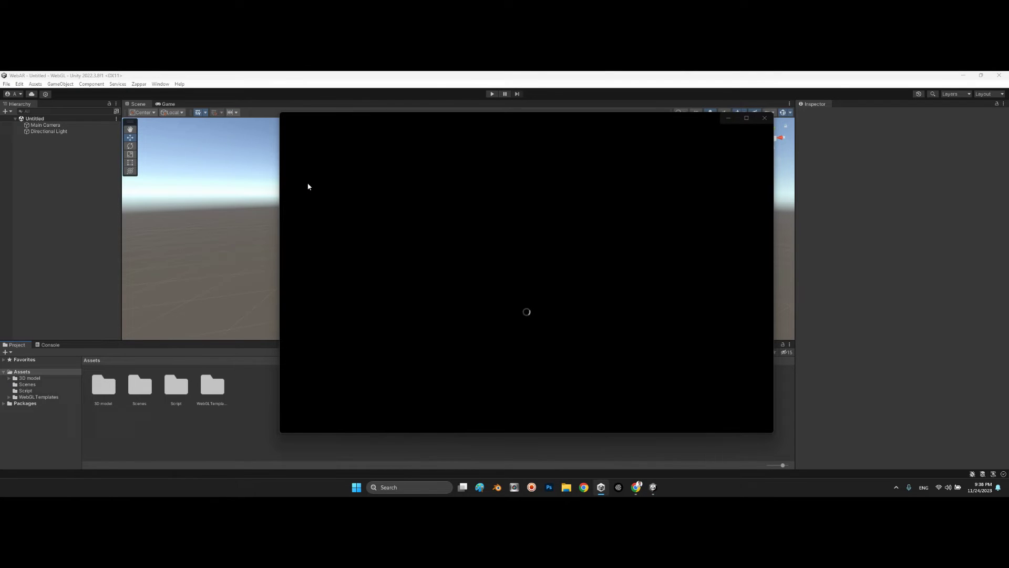
click(311, 184)
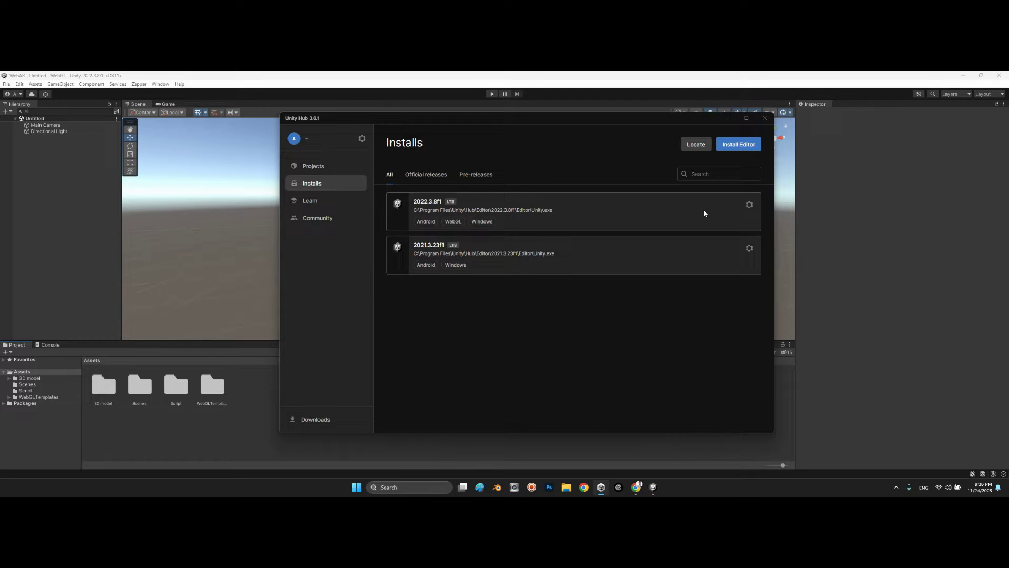
click(750, 206)
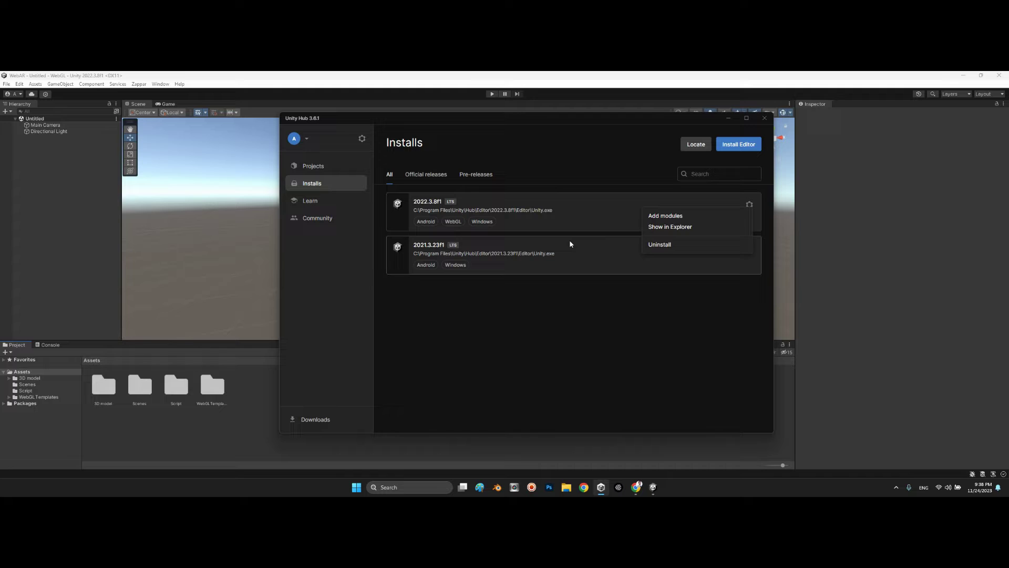
click(668, 218)
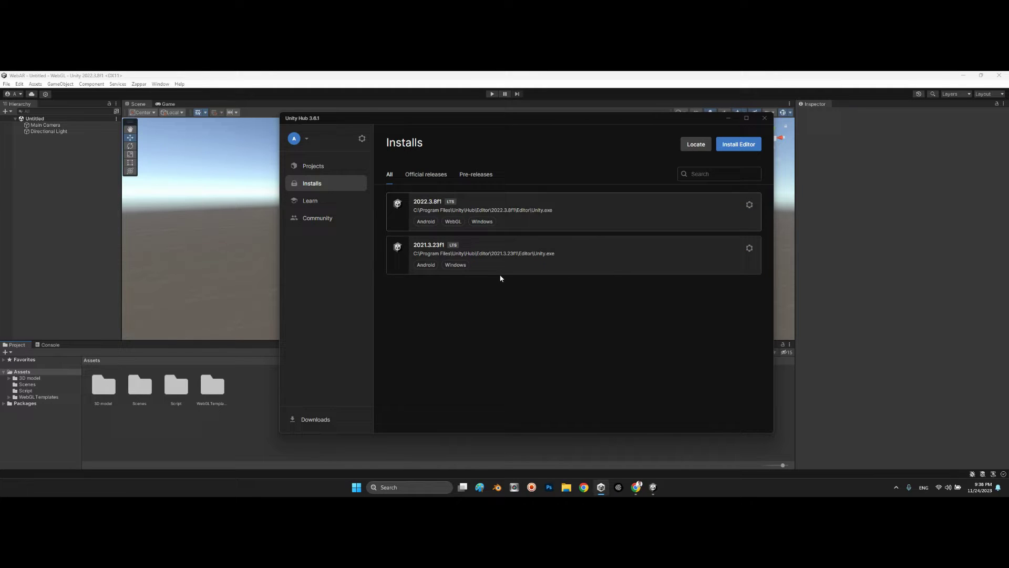
scroll(420, 312, down, 6)
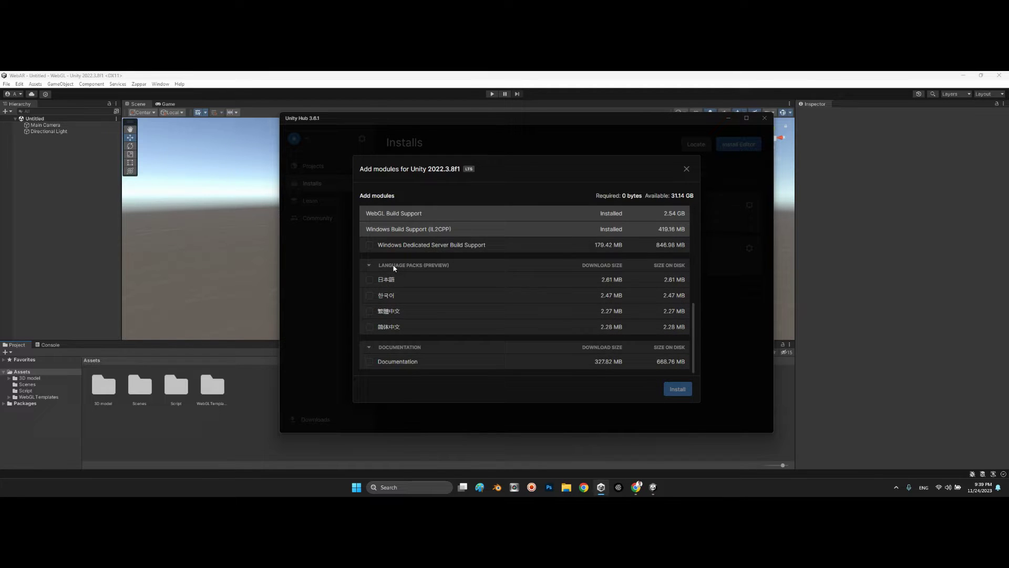
scroll(392, 301, up, 3)
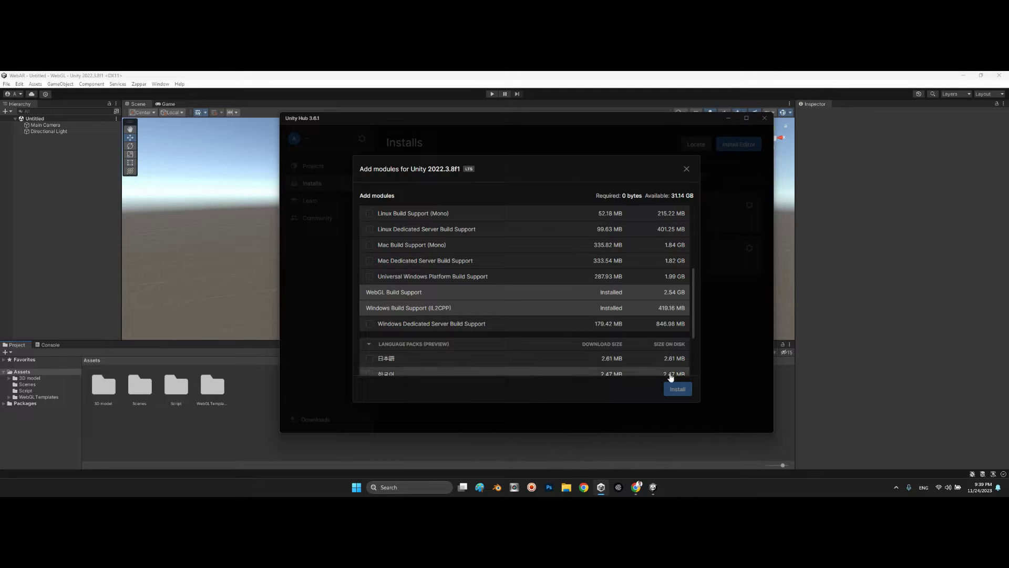
click(685, 170)
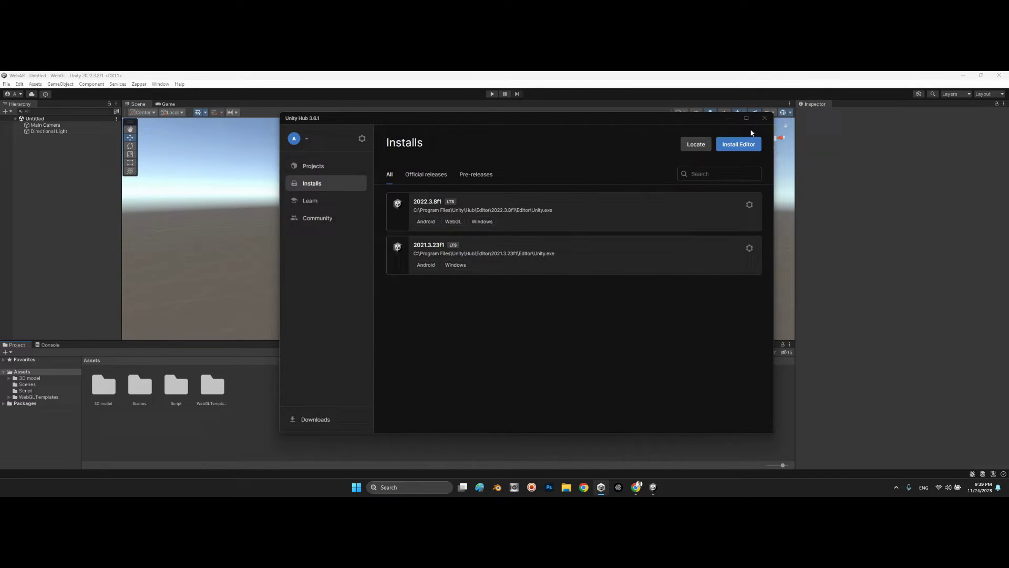
Close Unity Hub and bring up the Asset Store page for the Universal AR SDK.
click(763, 118)
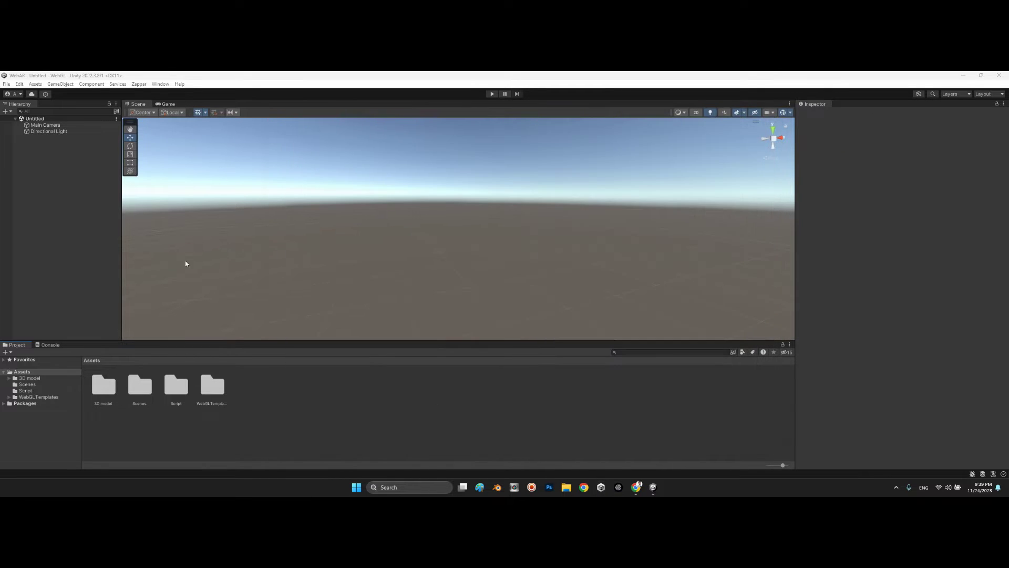
click(32, 198)
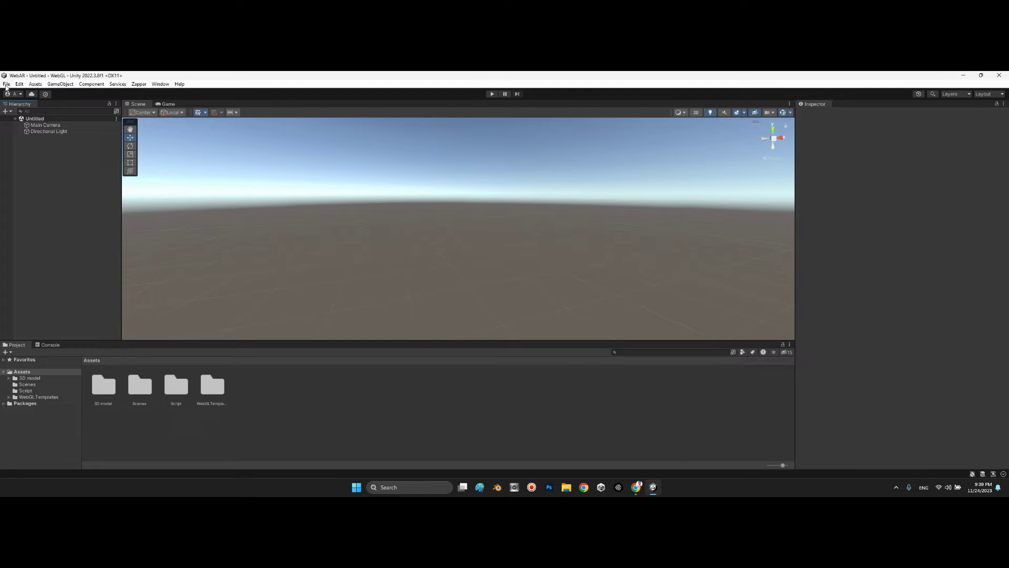
click(637, 485)
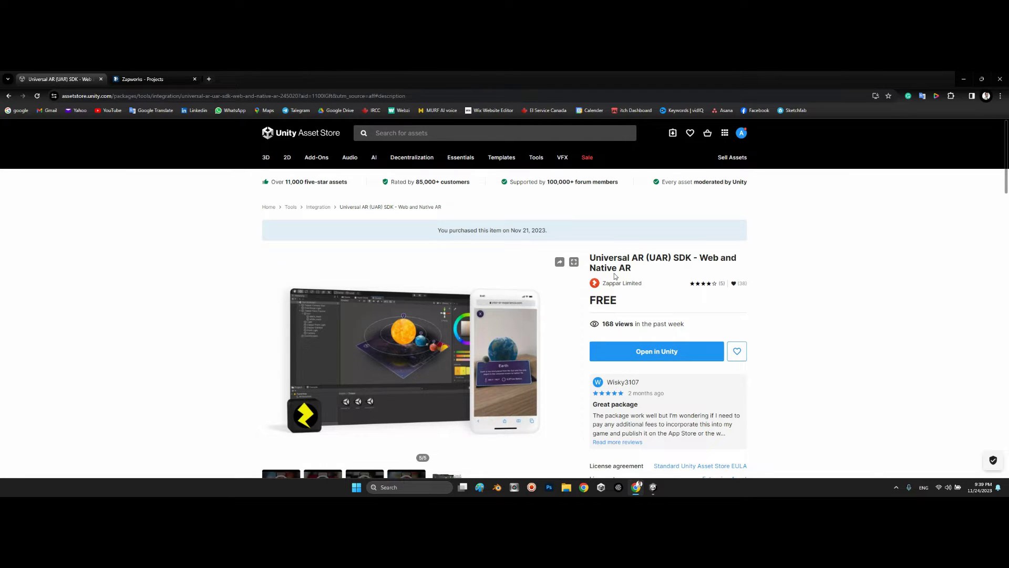
scroll(638, 281, down, 5)
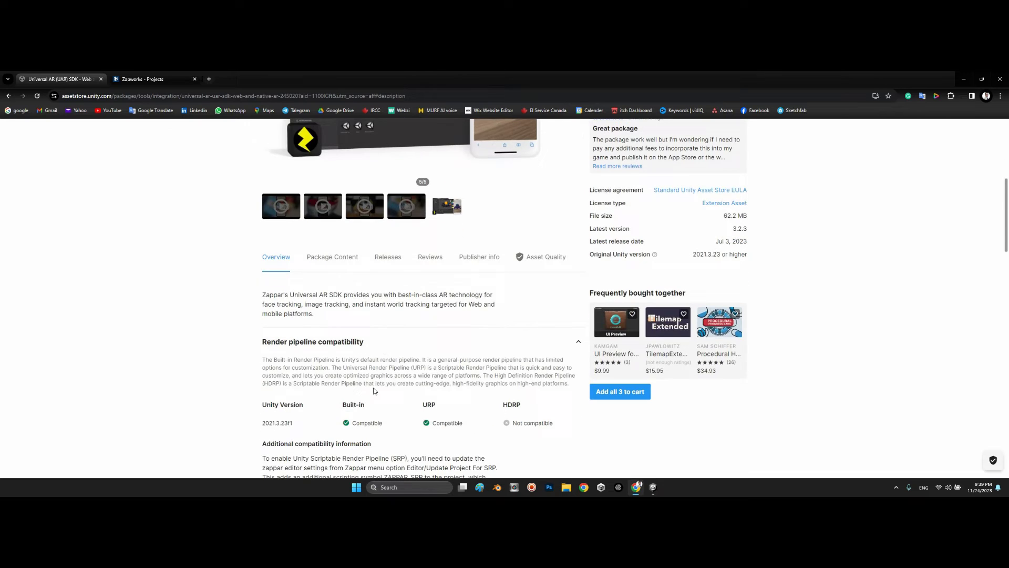
scroll(375, 391, down, 2)
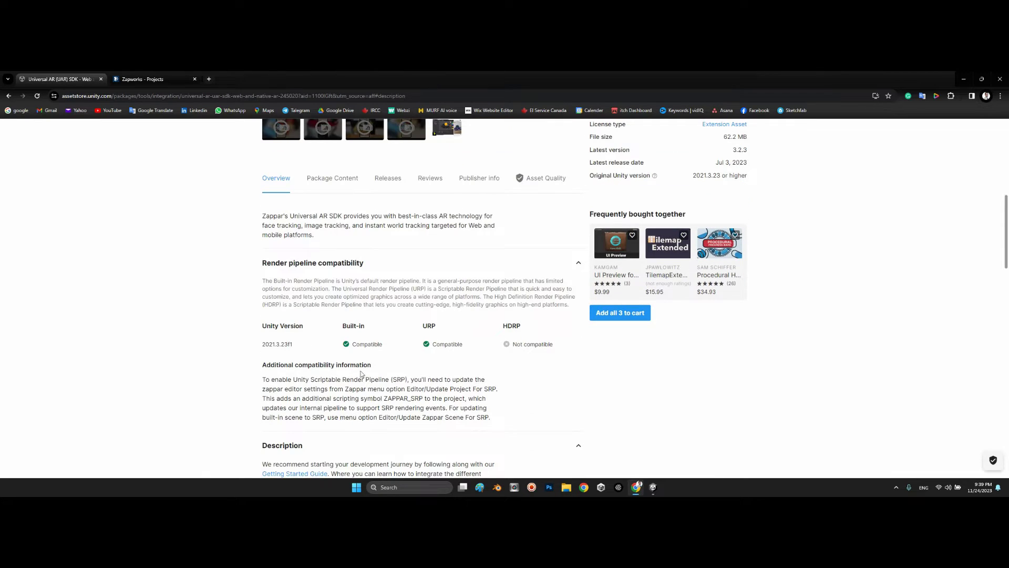
scroll(336, 351, down, 2)
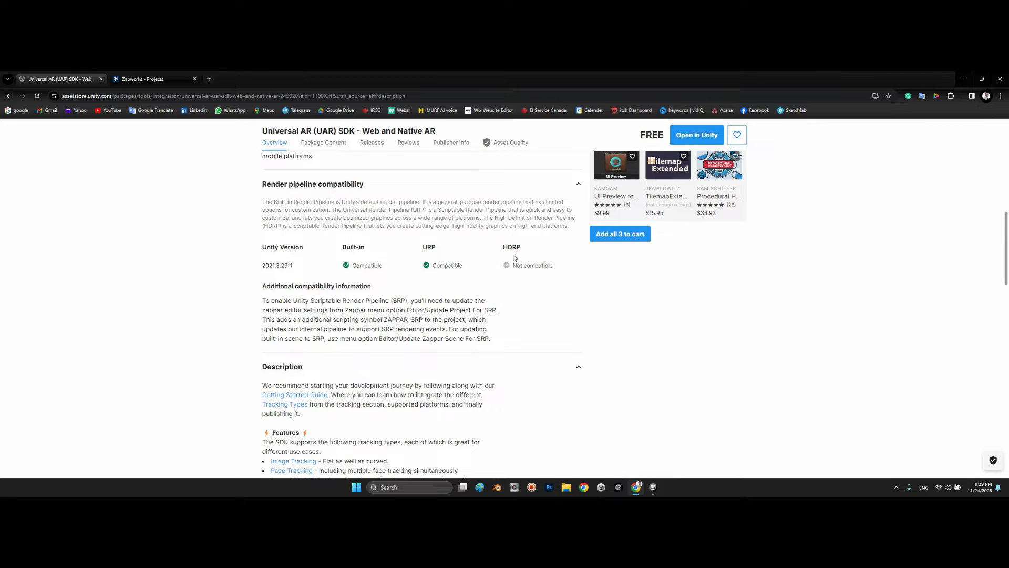
scroll(364, 379, down, 2)
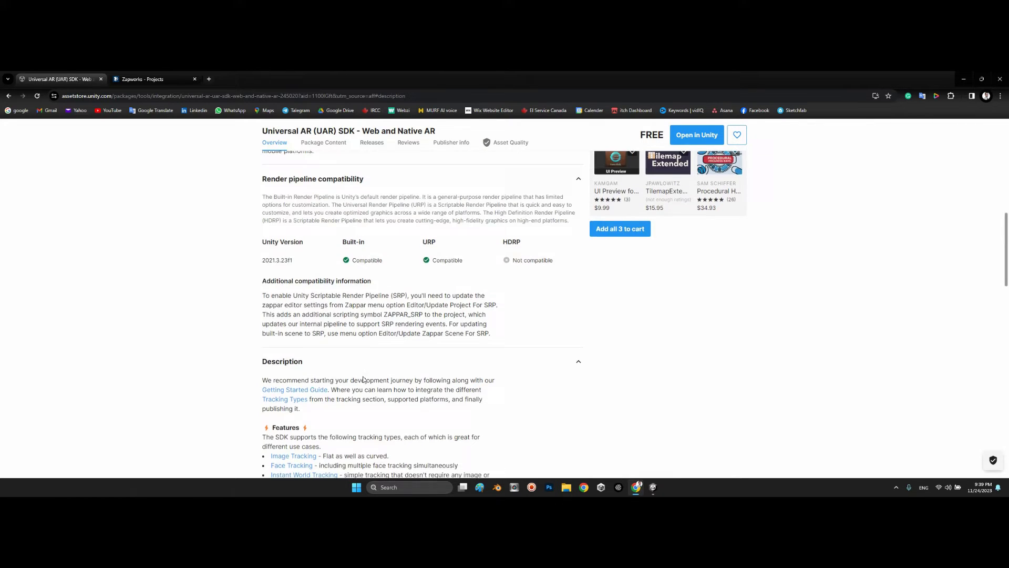
scroll(362, 379, up, 2)
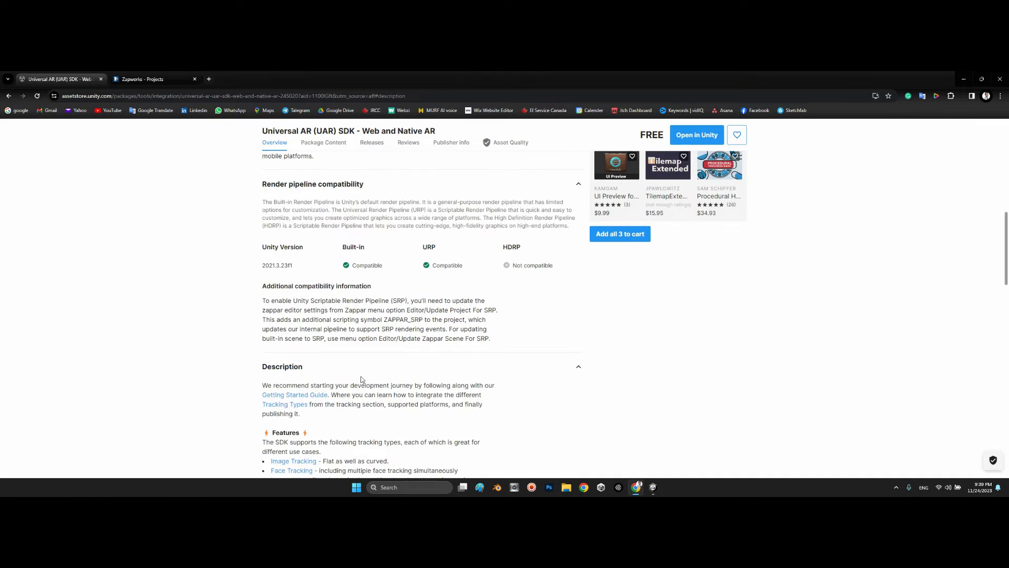
scroll(361, 381, down, 1)
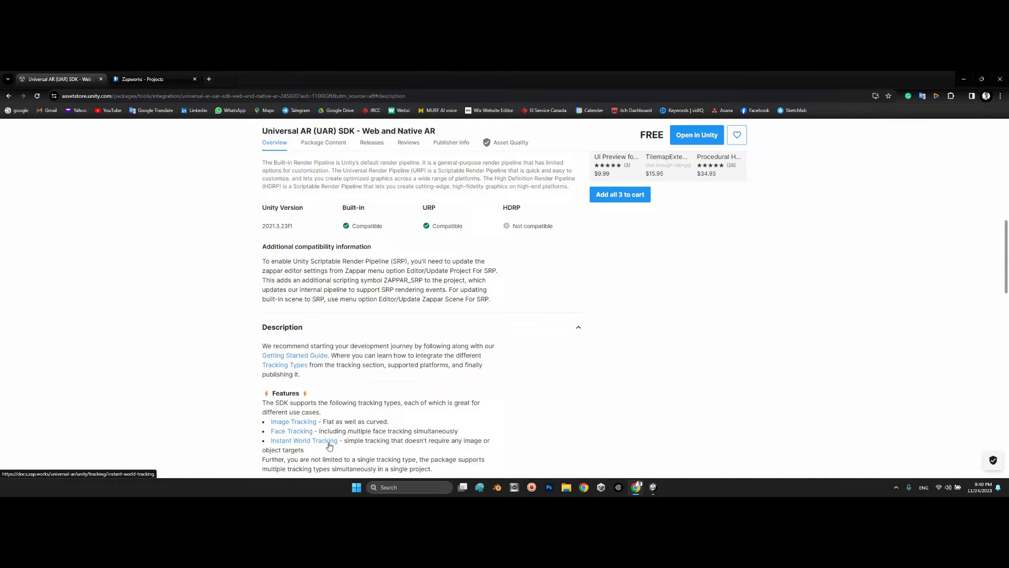
scroll(329, 445, up, 10)
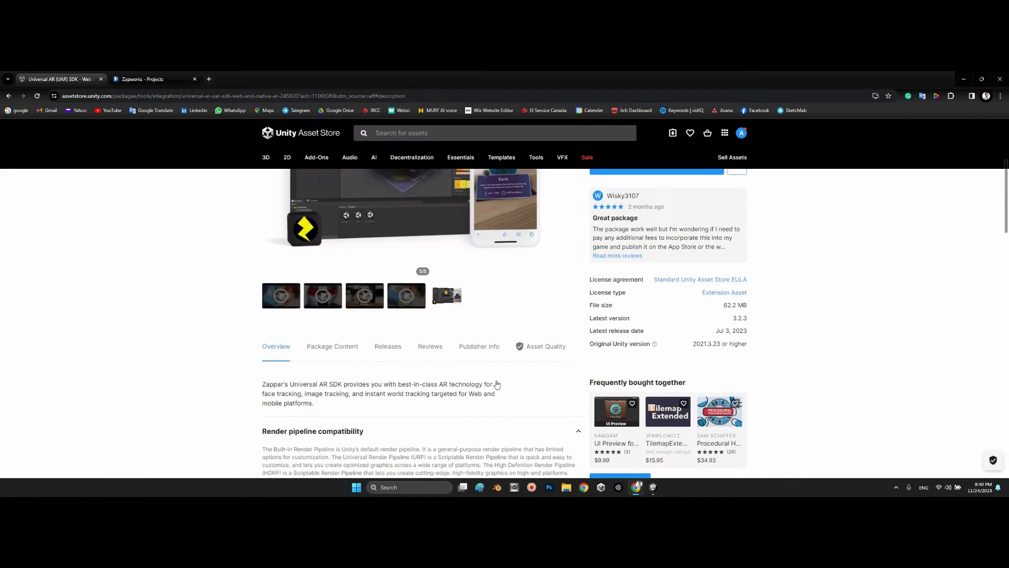
scroll(497, 383, up, 1)
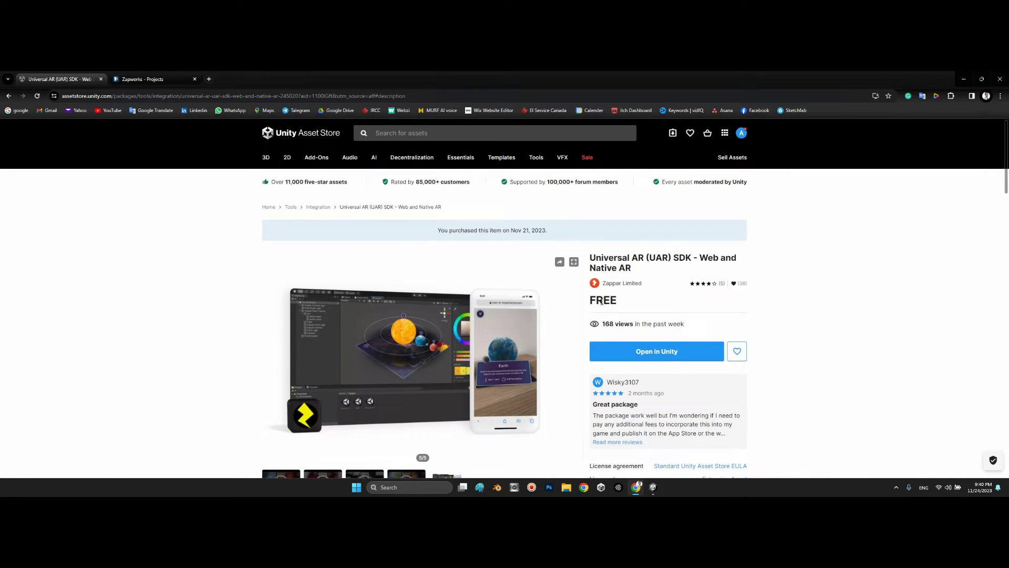
drag(590, 302, 628, 310)
click(623, 307)
In Package Manager, load all My Assets and select Universal AR (UAR) SDK 3.2.3.
click(652, 491)
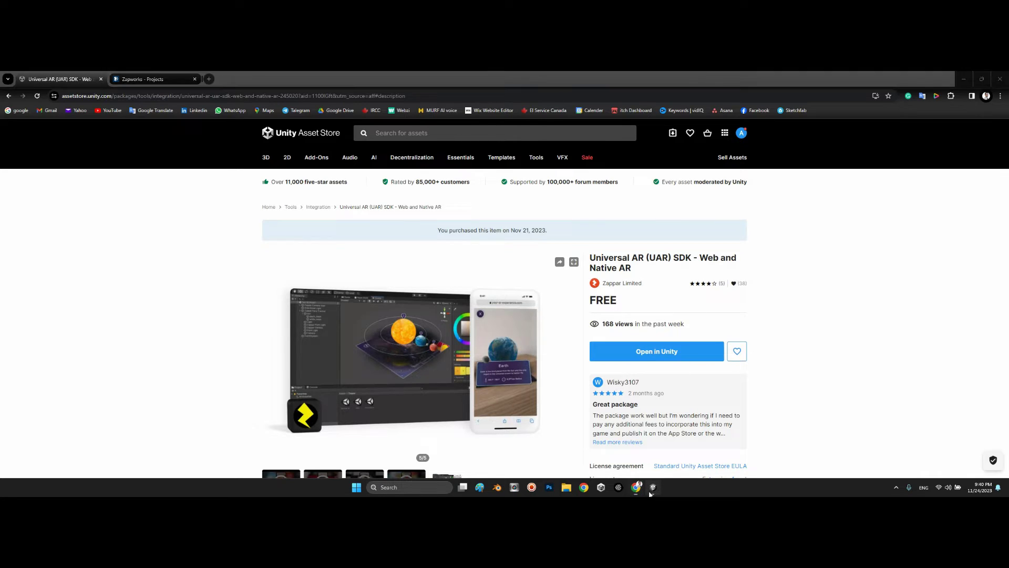
click(161, 84)
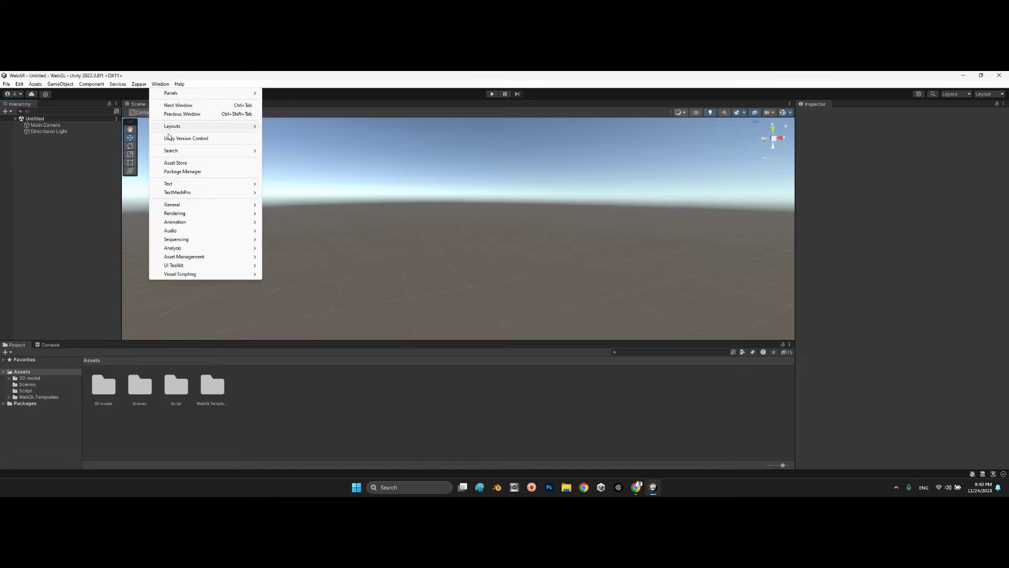
click(179, 171)
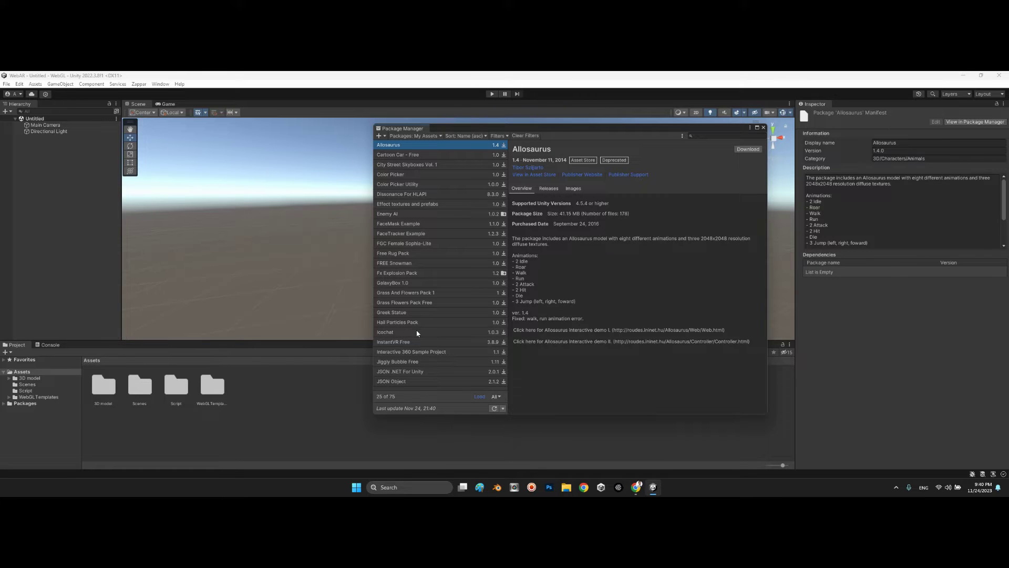
click(495, 408)
click(419, 341)
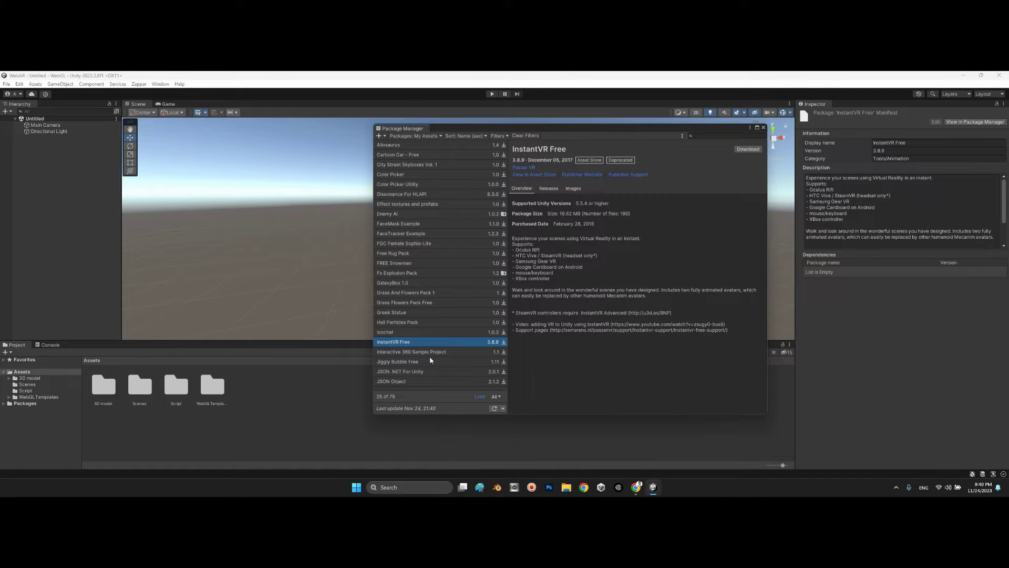
click(480, 398)
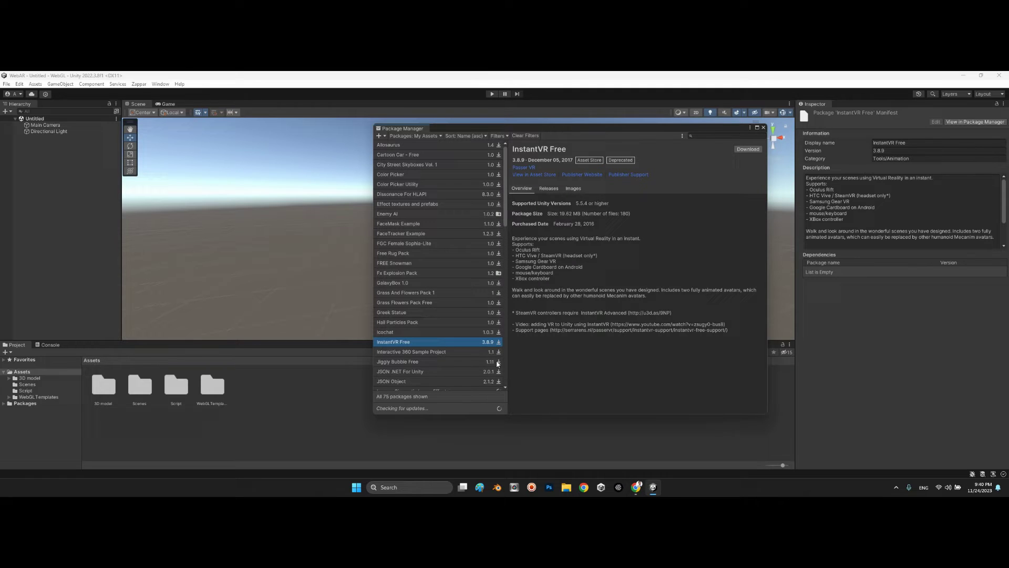
scroll(432, 339, down, 10)
scroll(432, 338, down, 5)
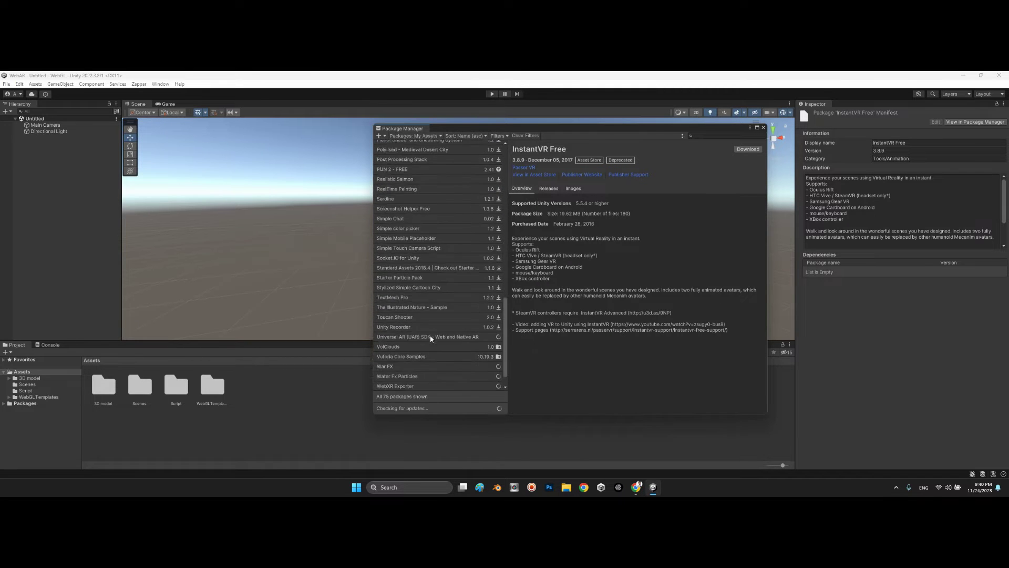
click(397, 318)
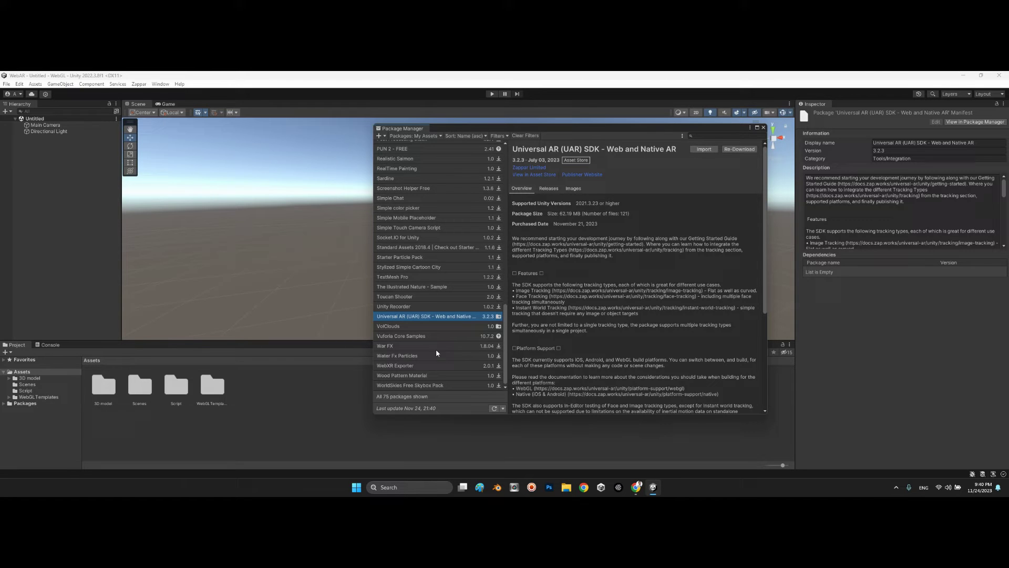
Open the WebGL Player settings from Build Settings and review the Splash Image options.
click(764, 127)
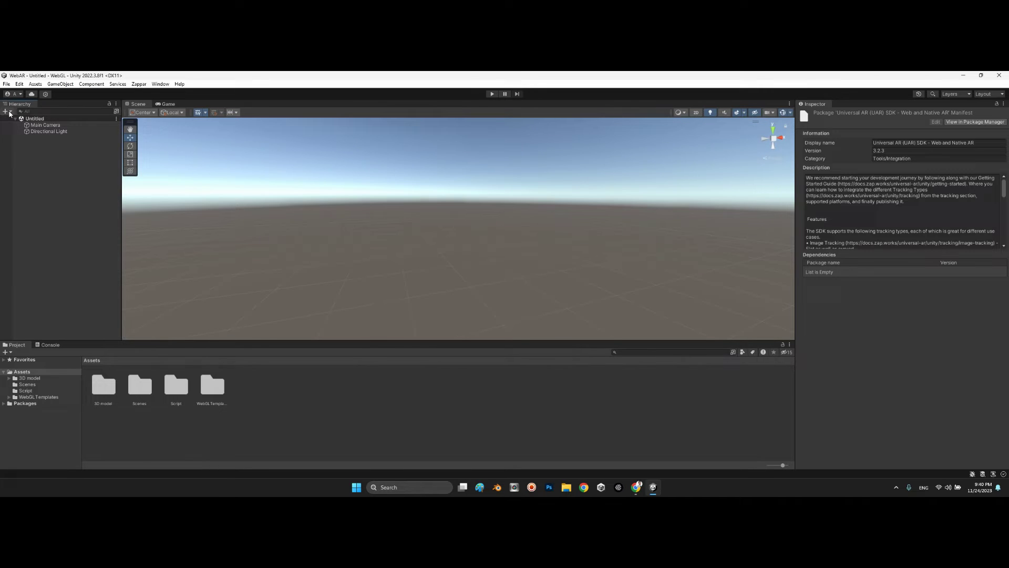
click(6, 85)
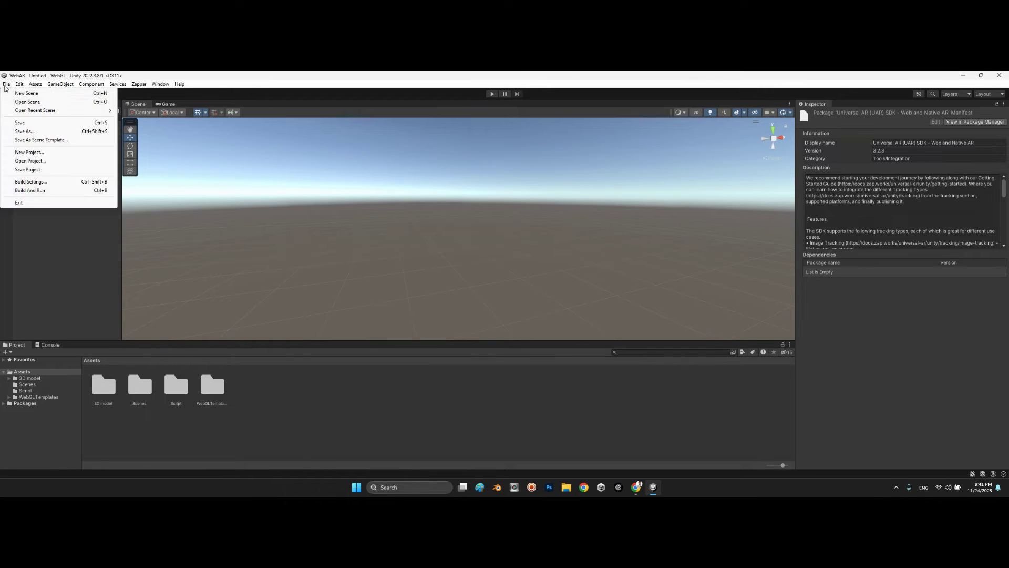
click(23, 182)
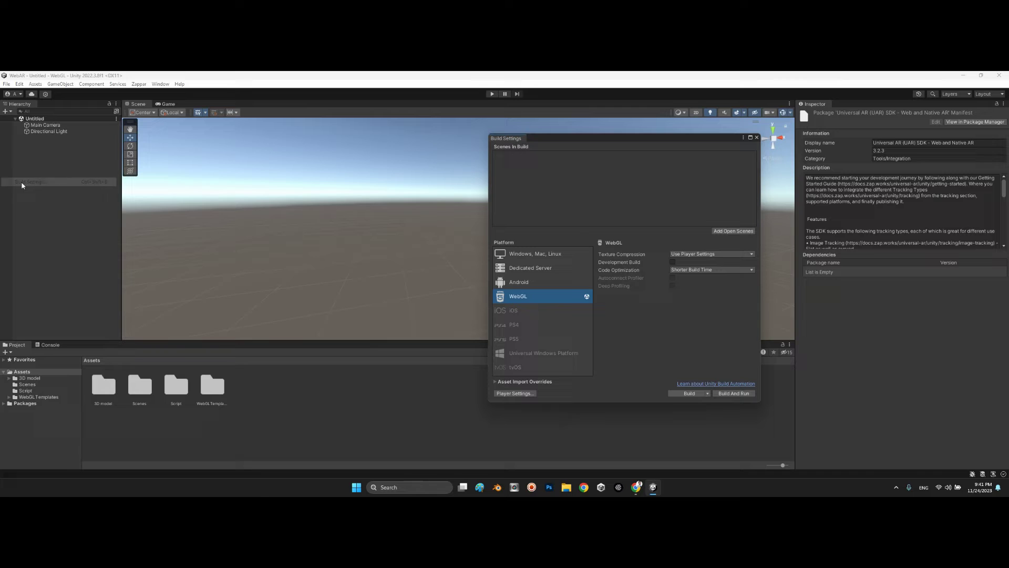
click(514, 394)
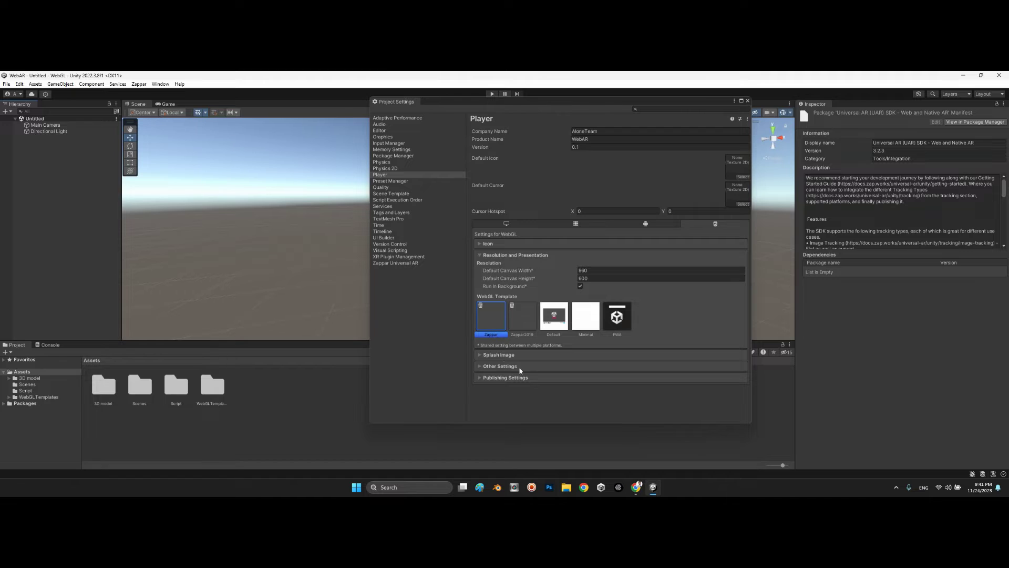
click(505, 358)
scroll(520, 308, down, 2)
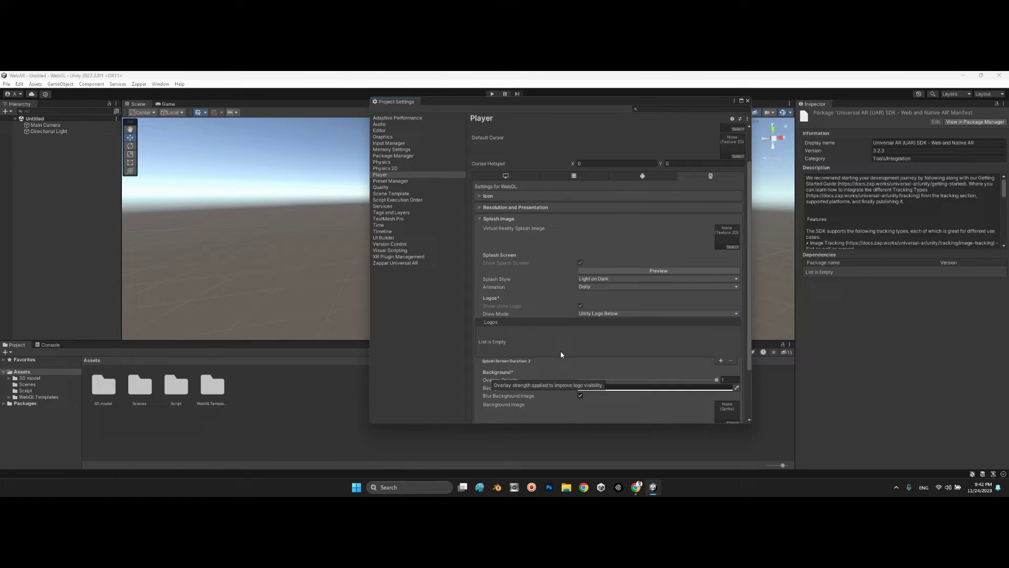
scroll(631, 308, up, 3)
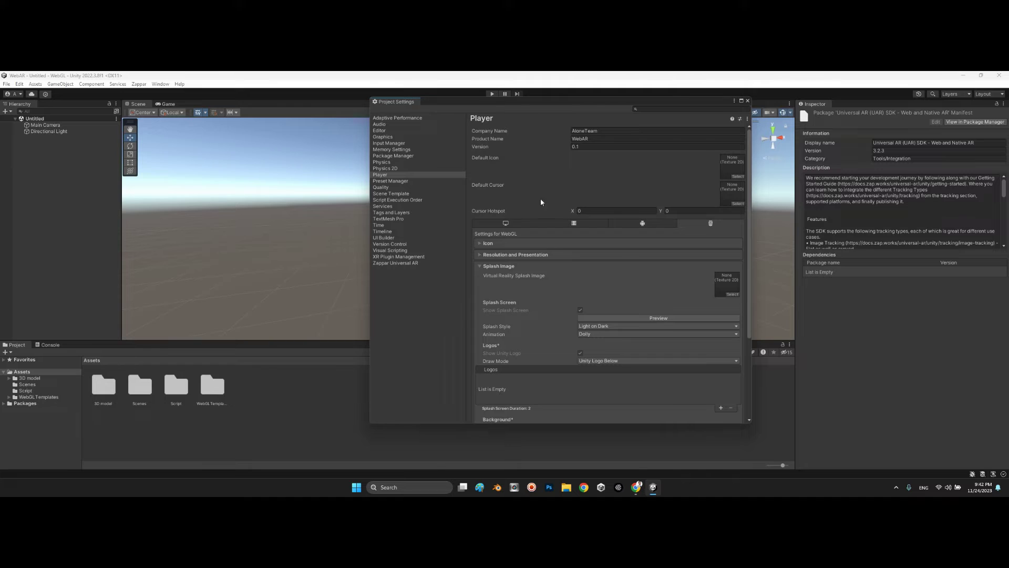
Close Project Settings and open SampleScene from the Scenes folder.
click(748, 100)
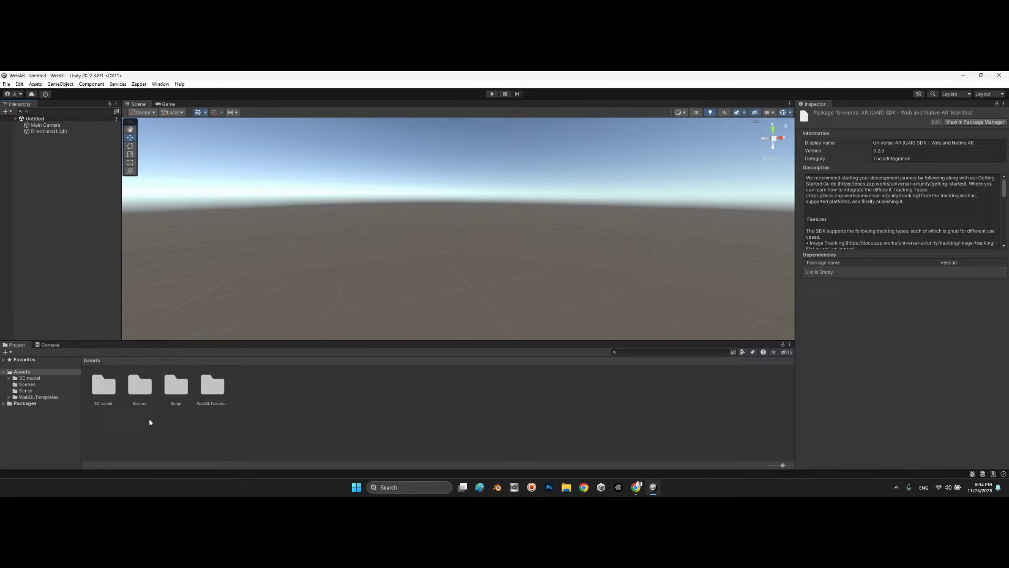
double_click(140, 387)
click(103, 386)
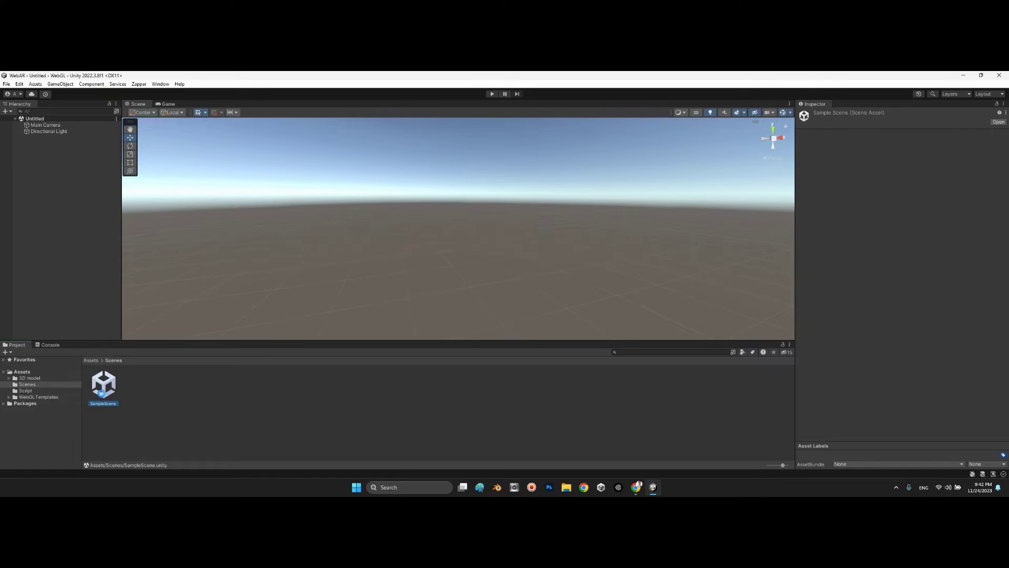
click(48, 200)
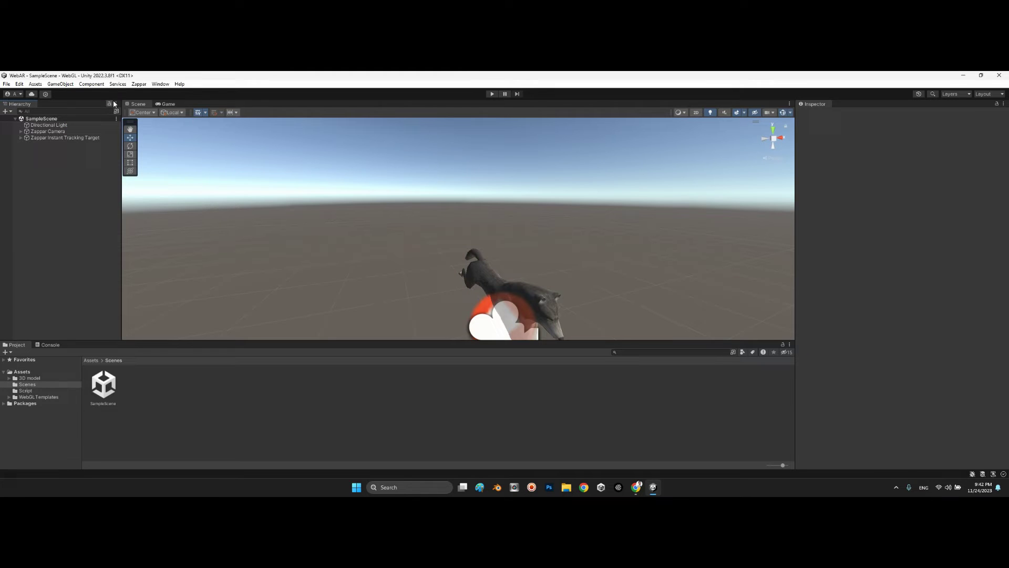
Browse the Zappar menu's Camera options without adding anything.
click(138, 84)
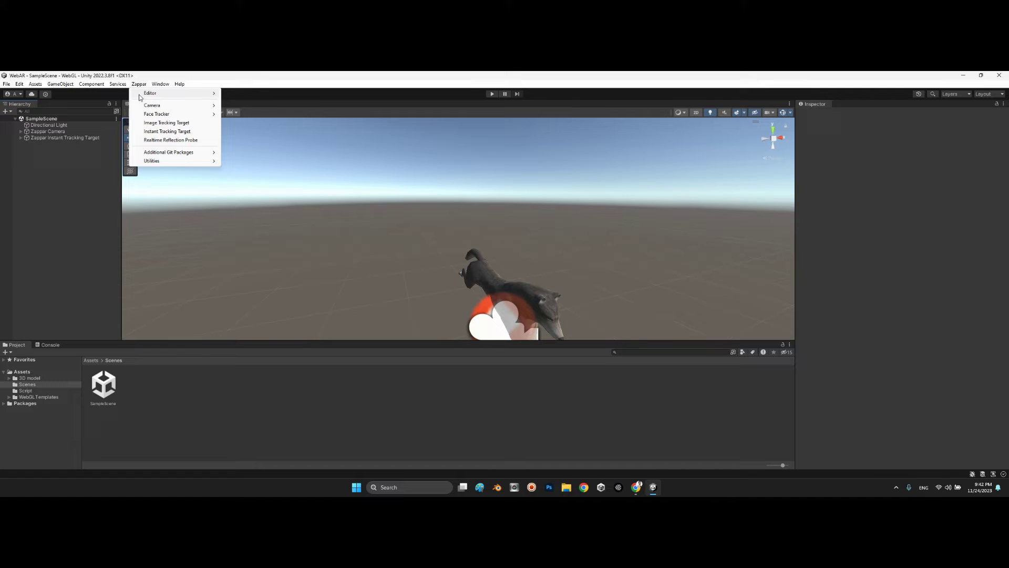
mouse_move(150, 107)
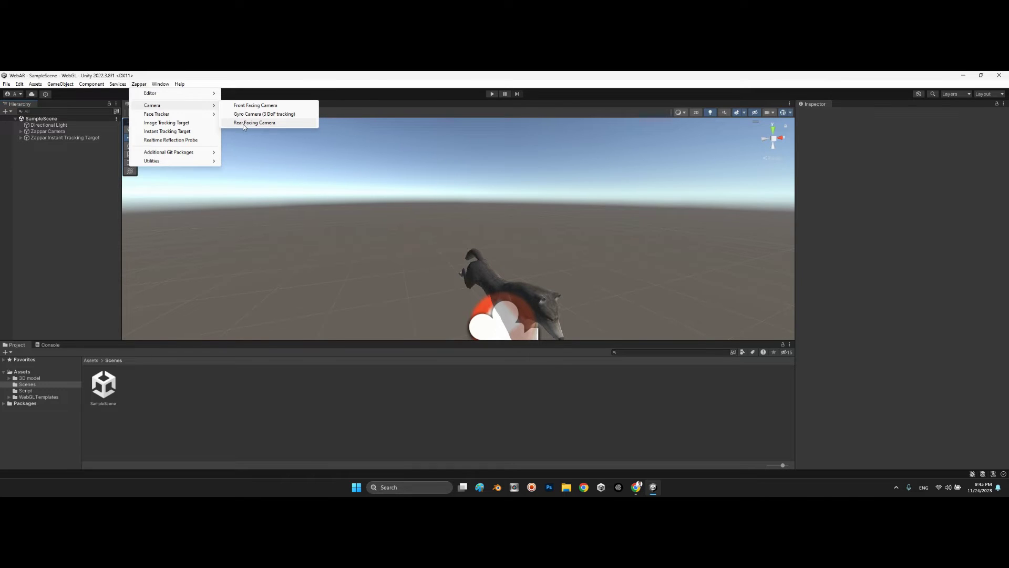
click(242, 77)
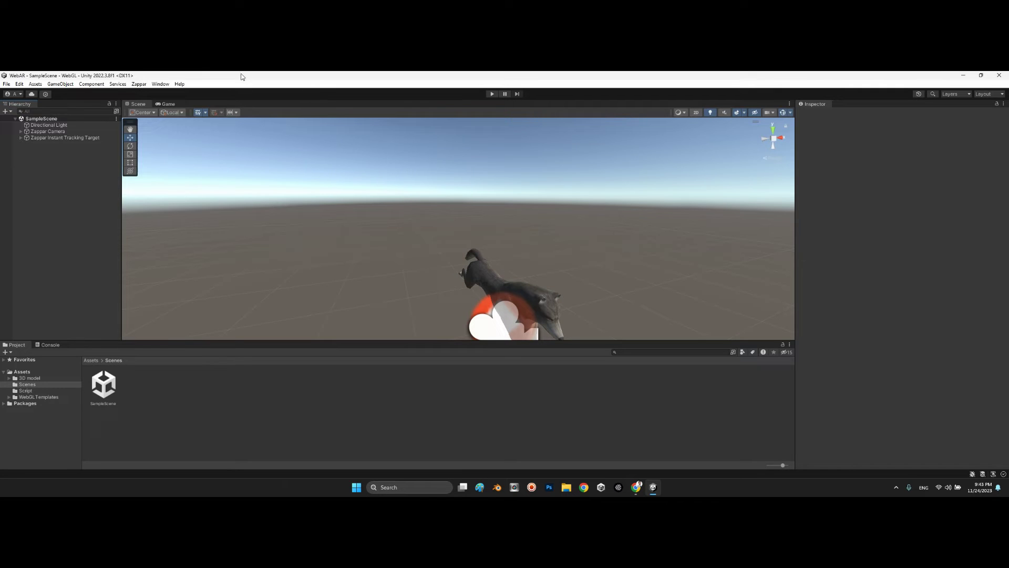
Inspect Zappar Camera and its Camera Background child in the Inspector.
click(21, 132)
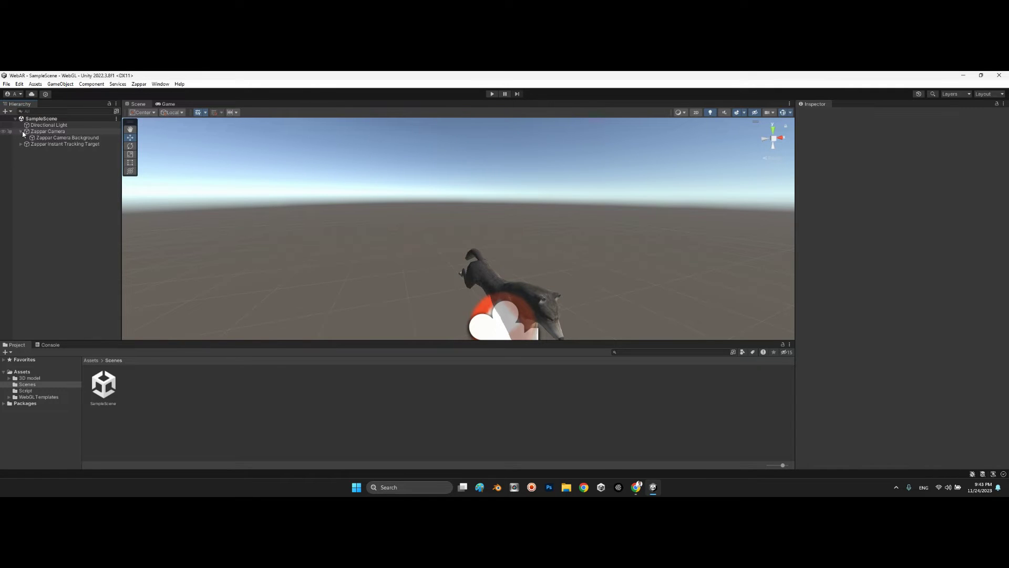
click(45, 139)
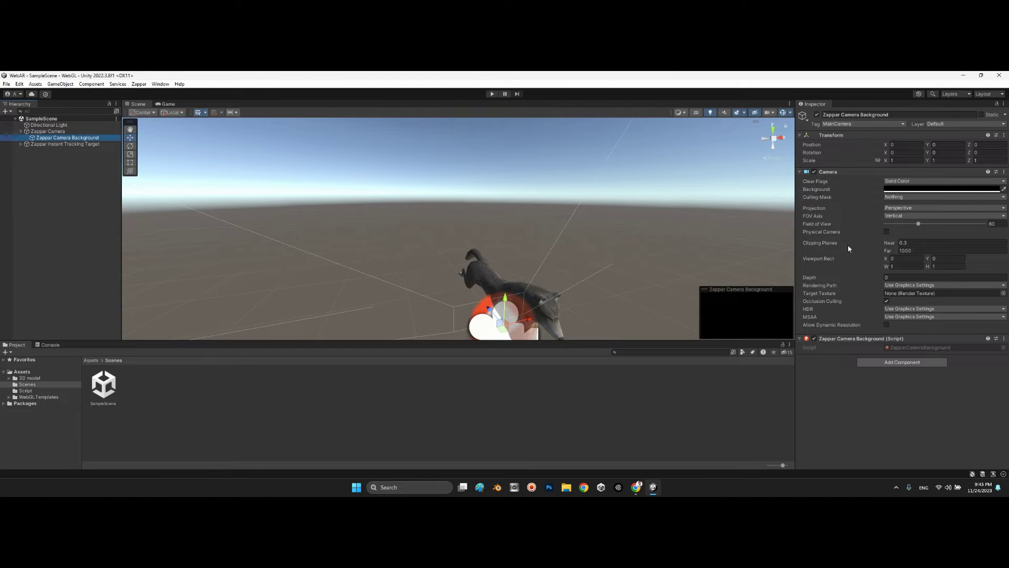
click(47, 131)
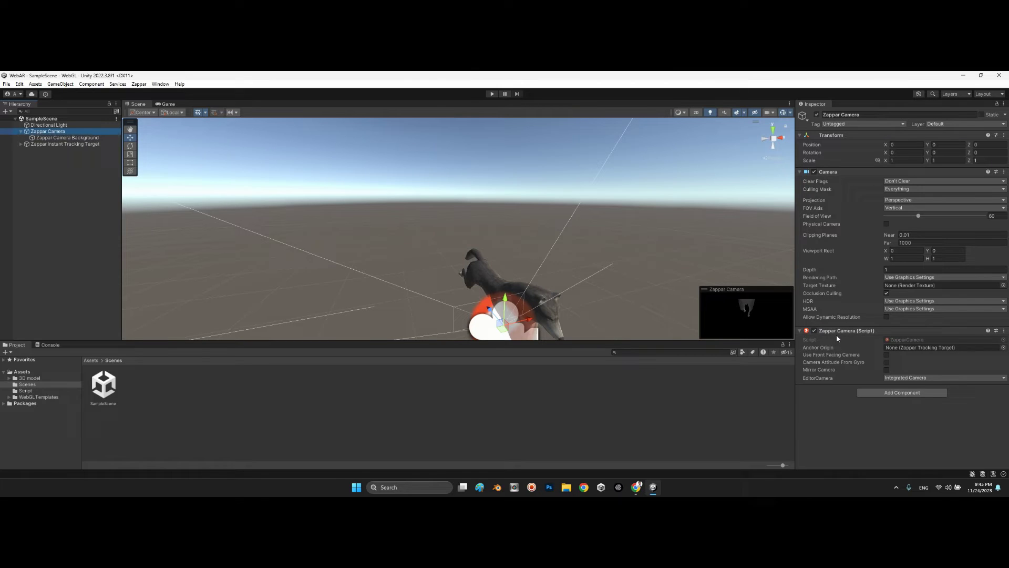
click(57, 158)
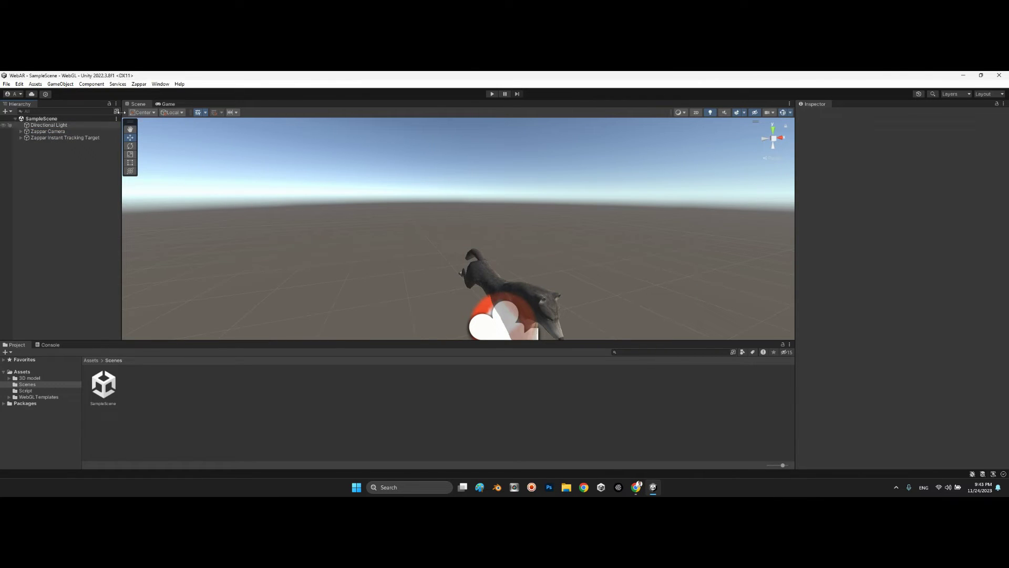
click(143, 85)
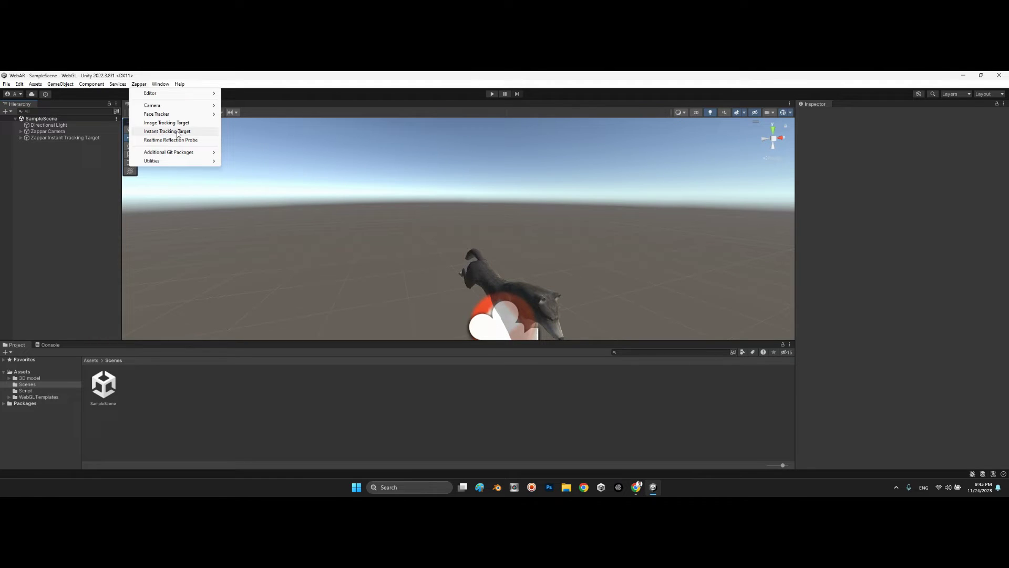
Check Place On Touch on Zappar Instant Tracking Target and expand it to reveal Wolf animal.
click(70, 150)
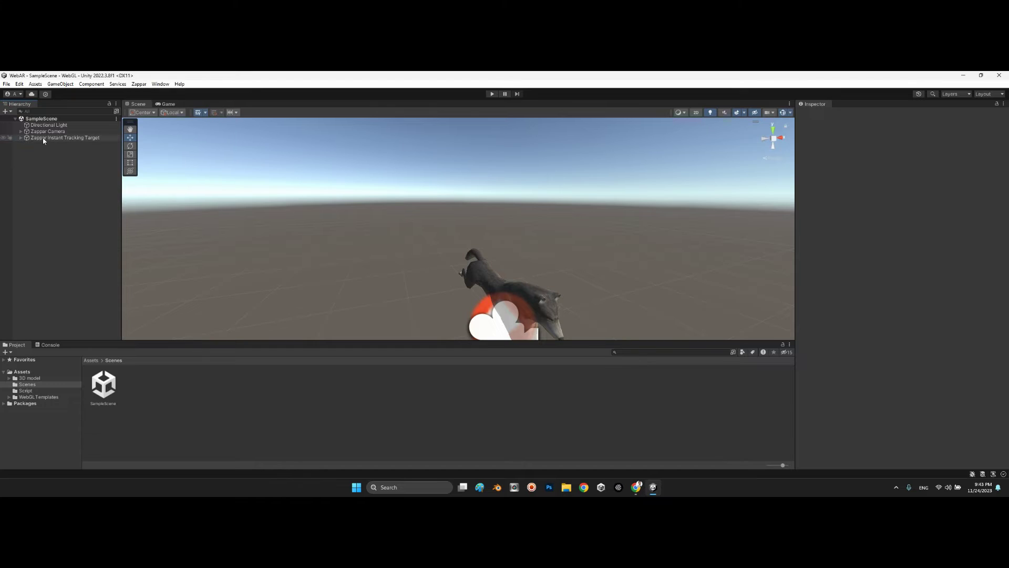
click(43, 139)
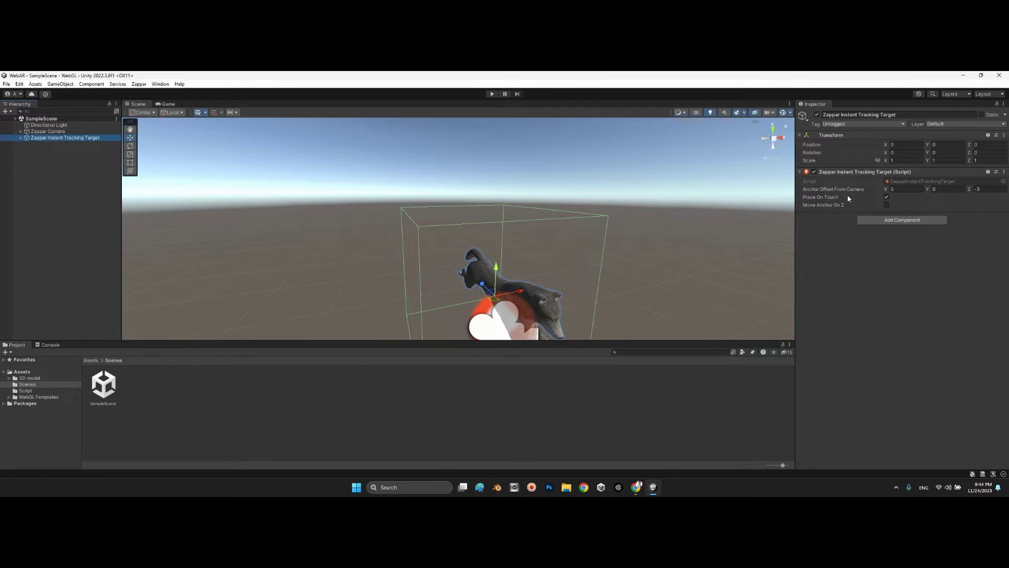
mouse_move(848, 199)
click(21, 139)
Orbit closer to the wolf and expand Wolf animal to show Wolf–Wolf3 and Panel.
click(44, 144)
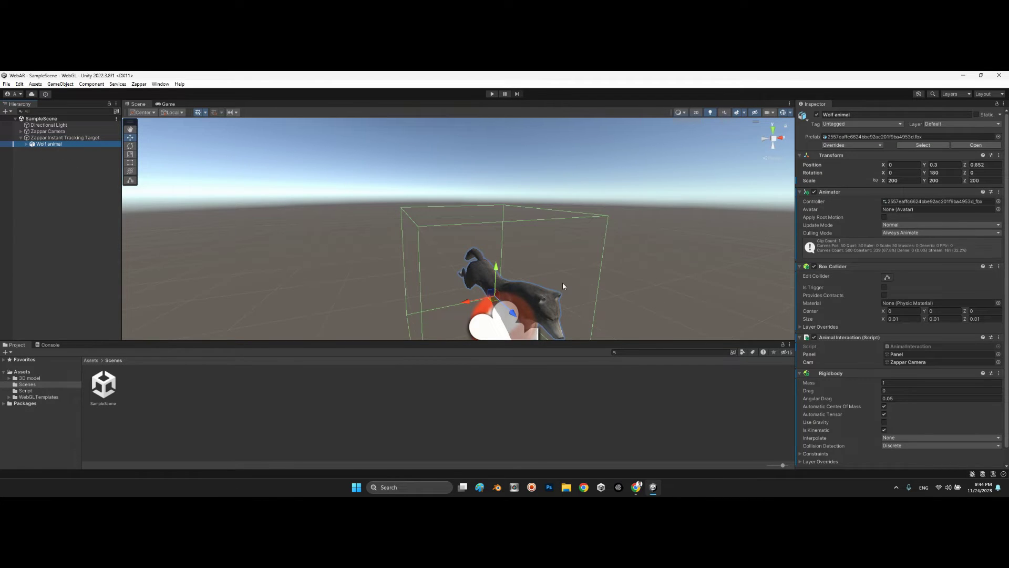
right_drag(562, 285, 396, 242)
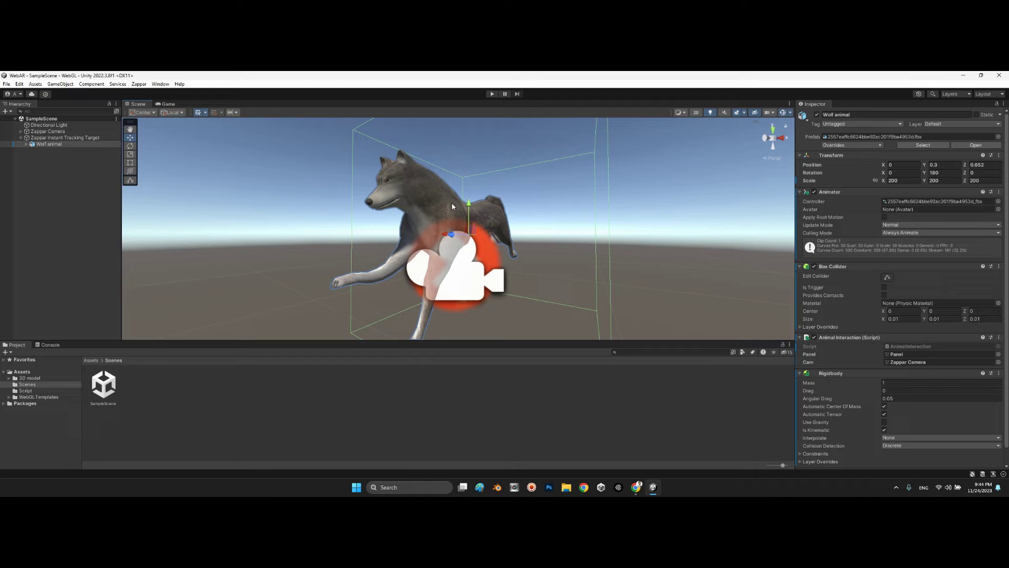
click(39, 146)
click(39, 138)
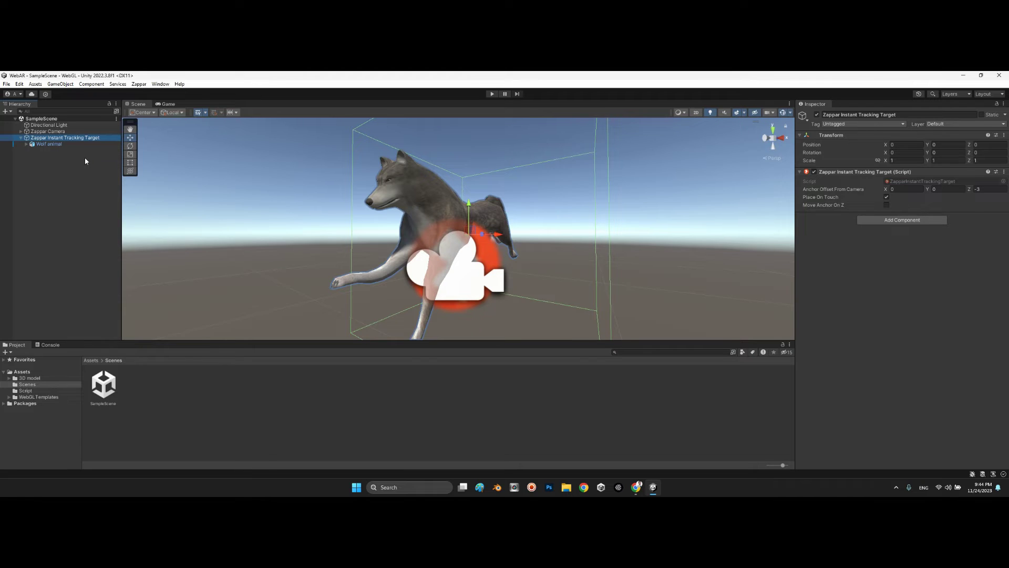
click(61, 199)
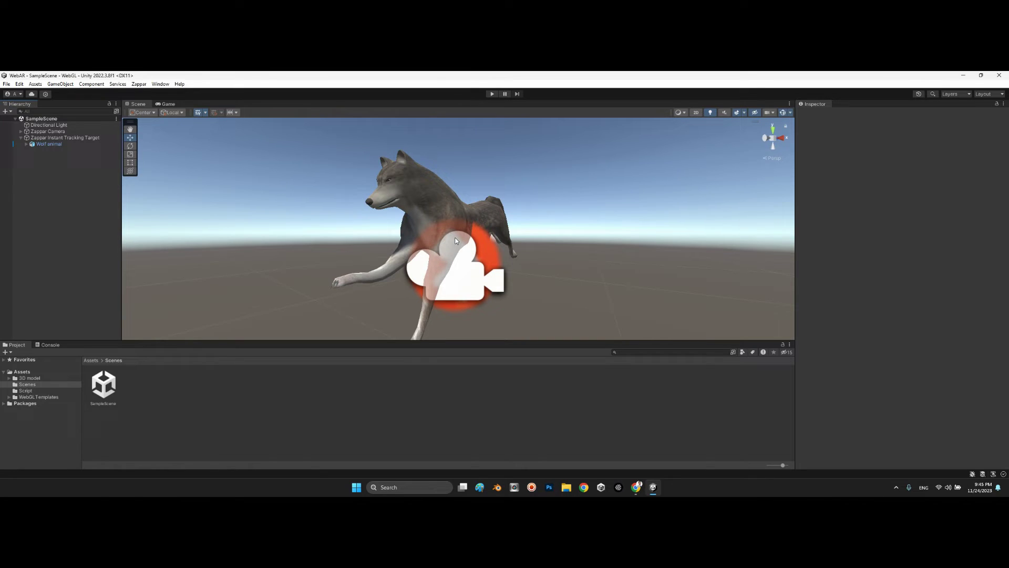
click(26, 143)
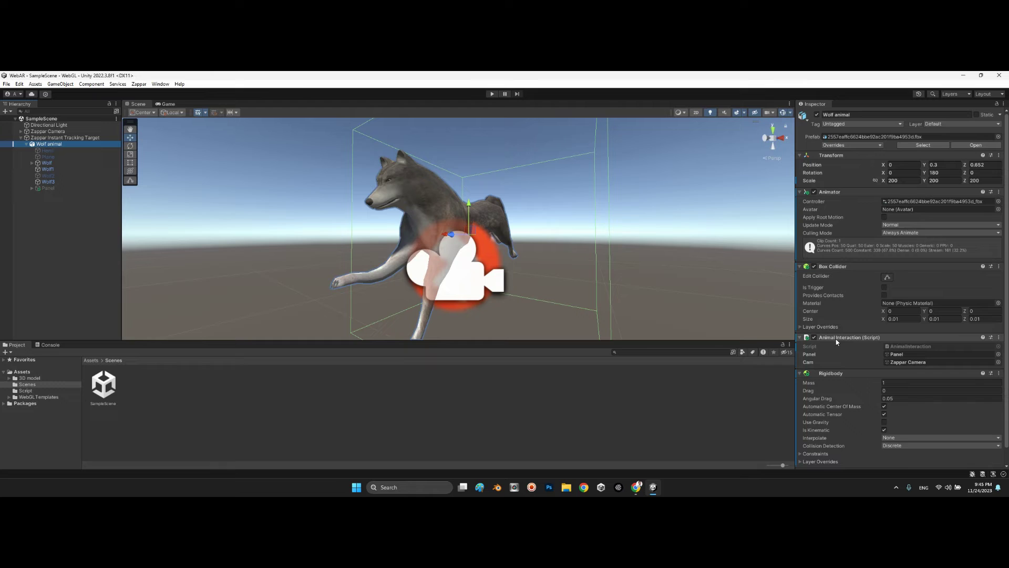
Open AnimalInteraction.cs in Visual Studio using the component's Edit Script option.
scroll(843, 339, down, 1)
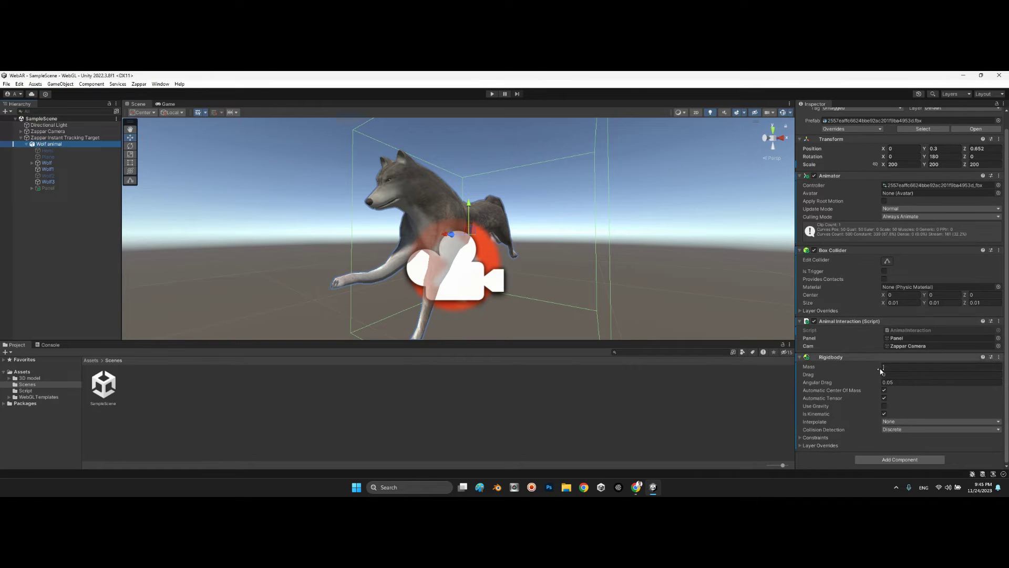
right_click(841, 323)
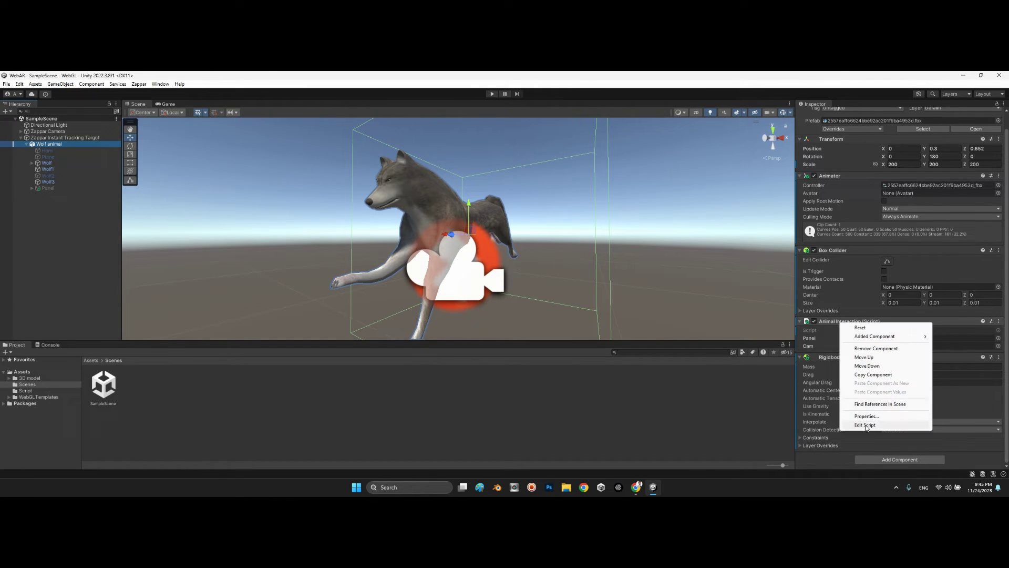
click(820, 413)
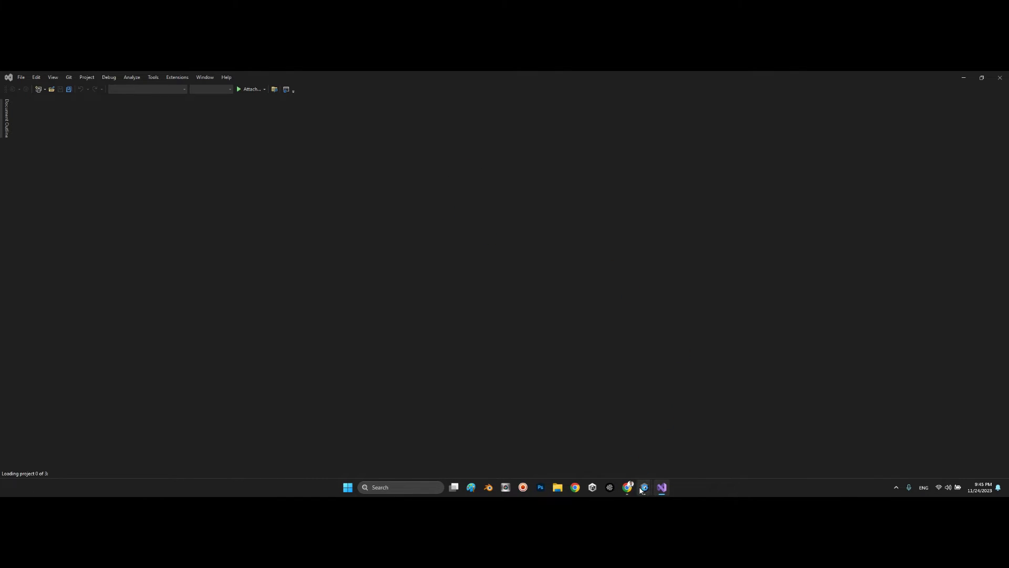
mouse_move(643, 490)
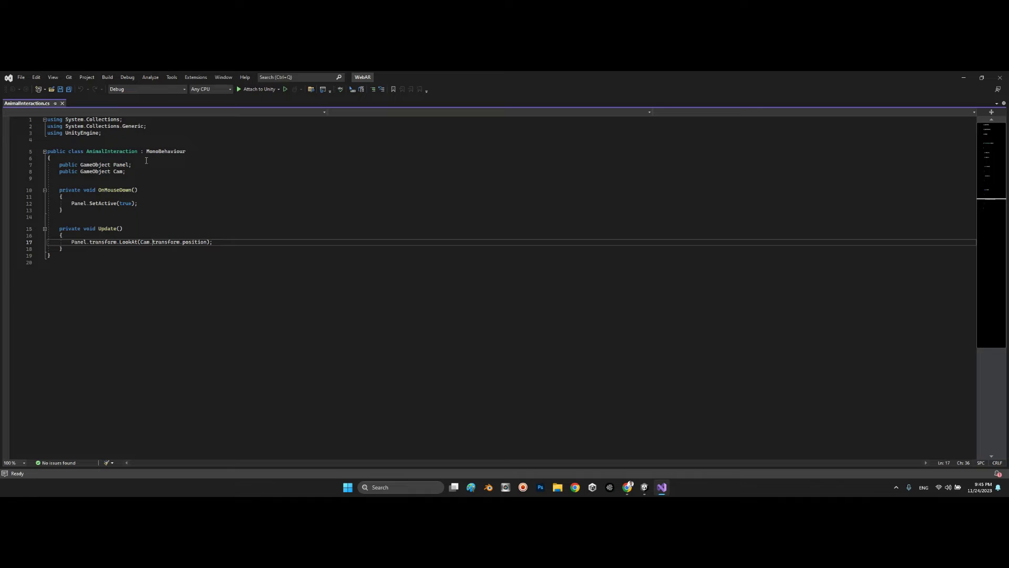
Activate the Panel object and orbit the Scene view to face the 'This is wolf' label.
click(645, 491)
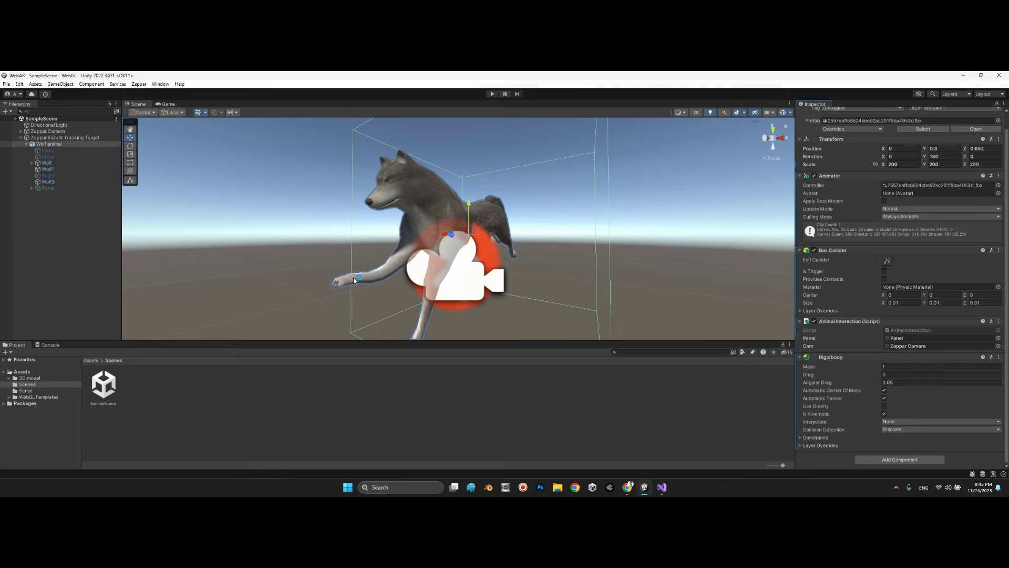
click(49, 187)
click(816, 114)
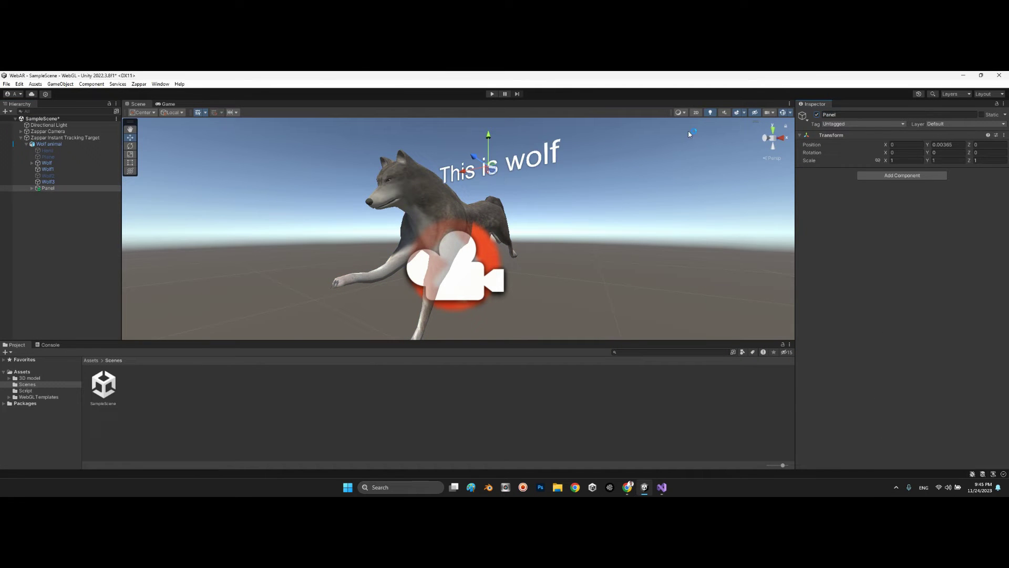
alt+drag(563, 166, 537, 205)
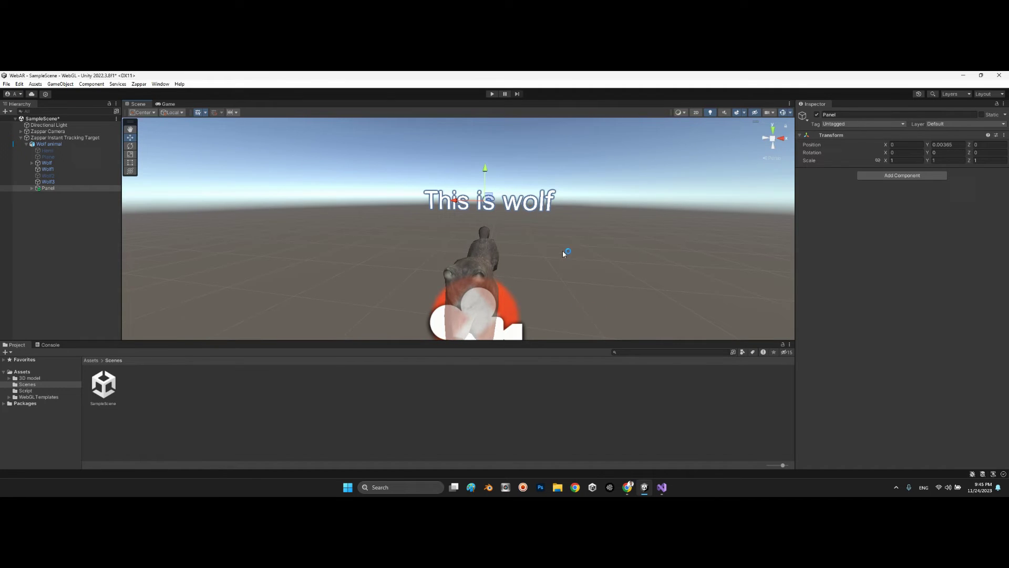
alt+drag(563, 251, 499, 270)
key(alt+Tab)
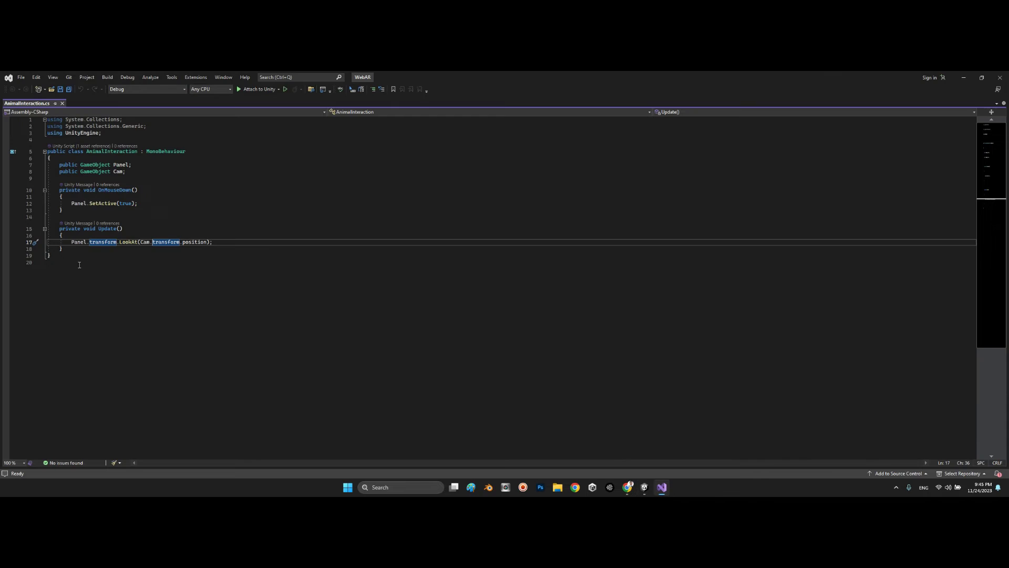
click(100, 196)
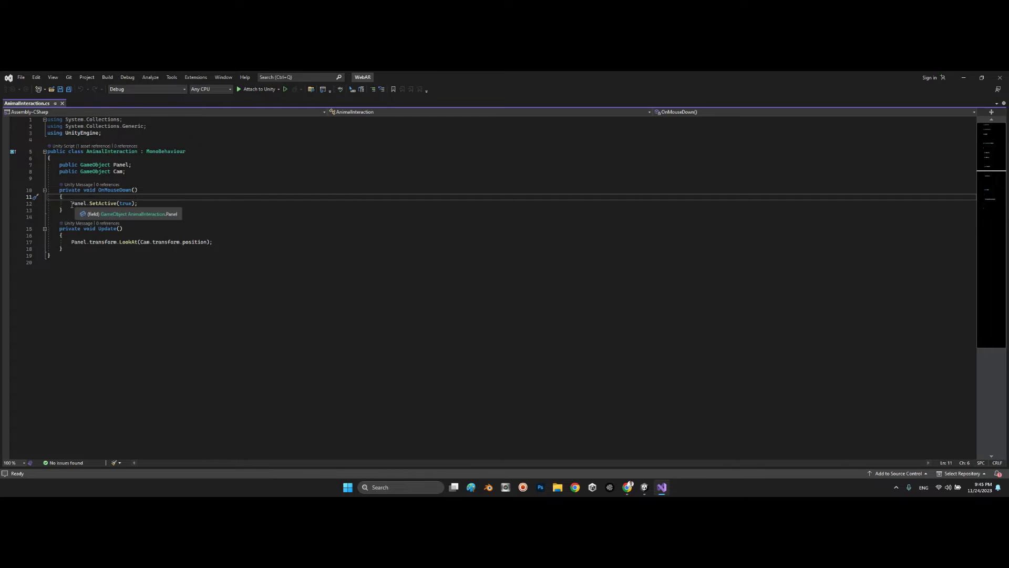
double_click(77, 204)
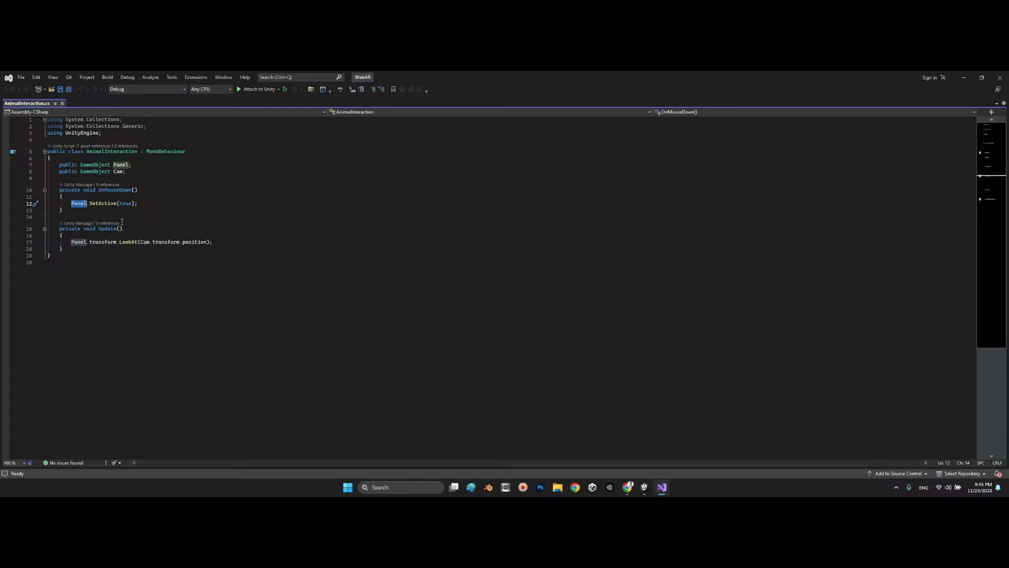
click(76, 242)
double_click(77, 242)
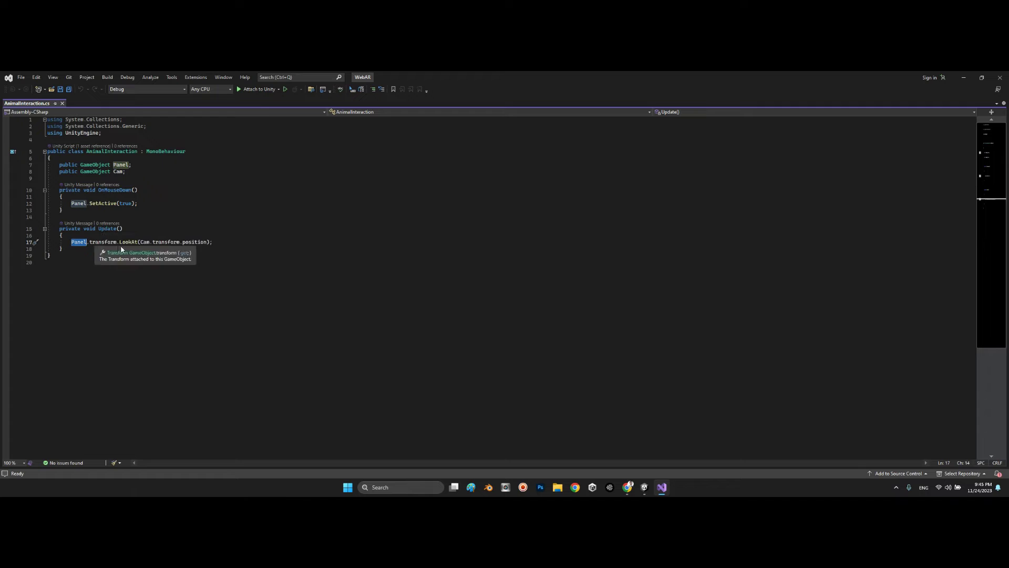
mouse_move(129, 245)
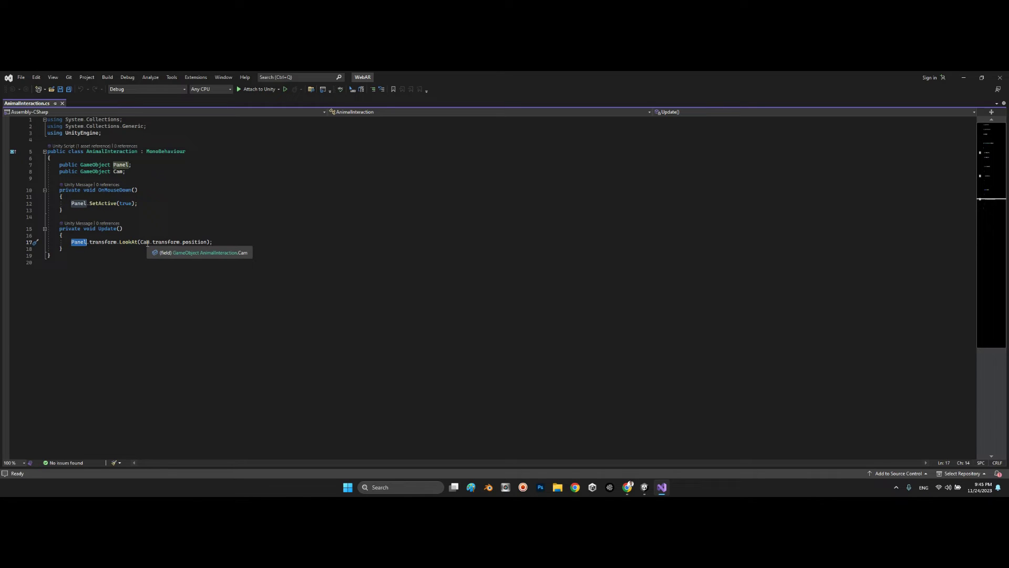
mouse_move(115, 175)
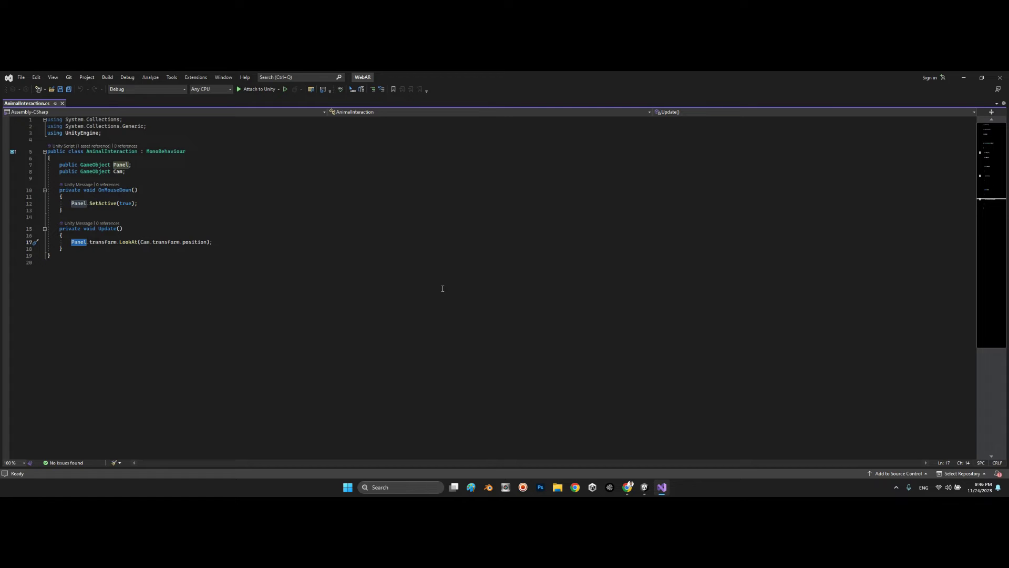
click(226, 242)
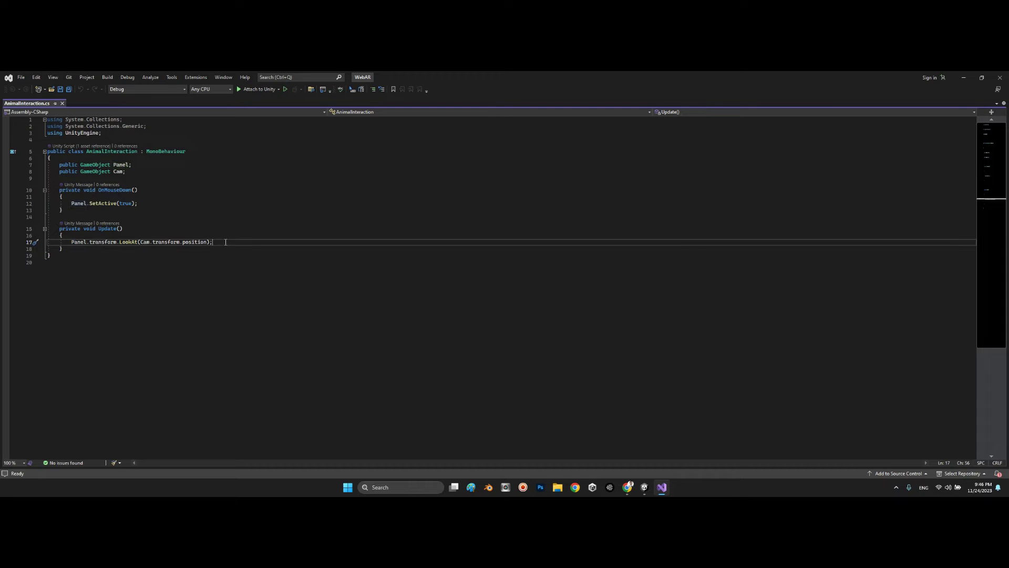
Back in Unity, orbit and zoom the Scene view around the floating text to behind the wolf.
click(644, 487)
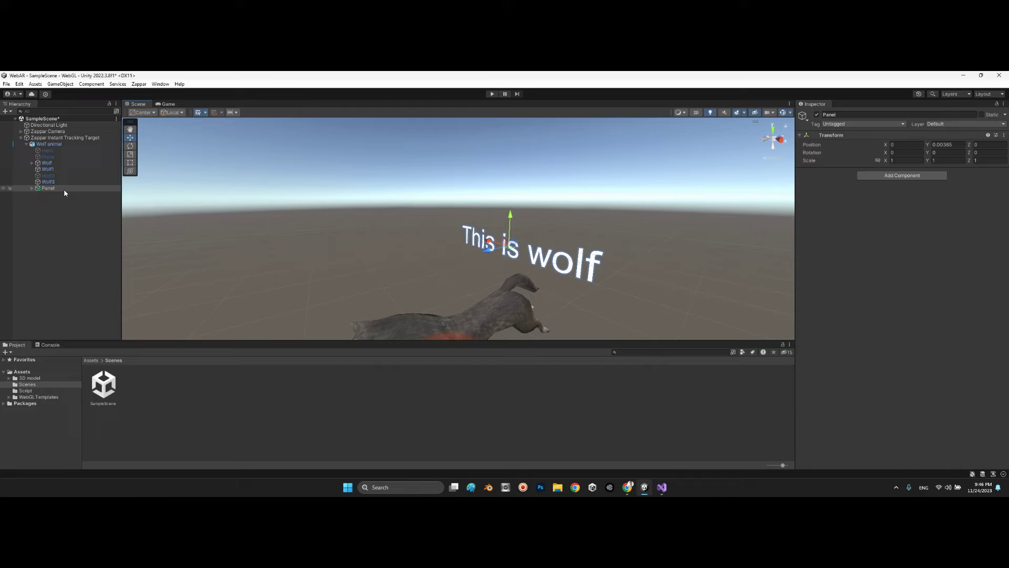
alt+drag(463, 237, 468, 234)
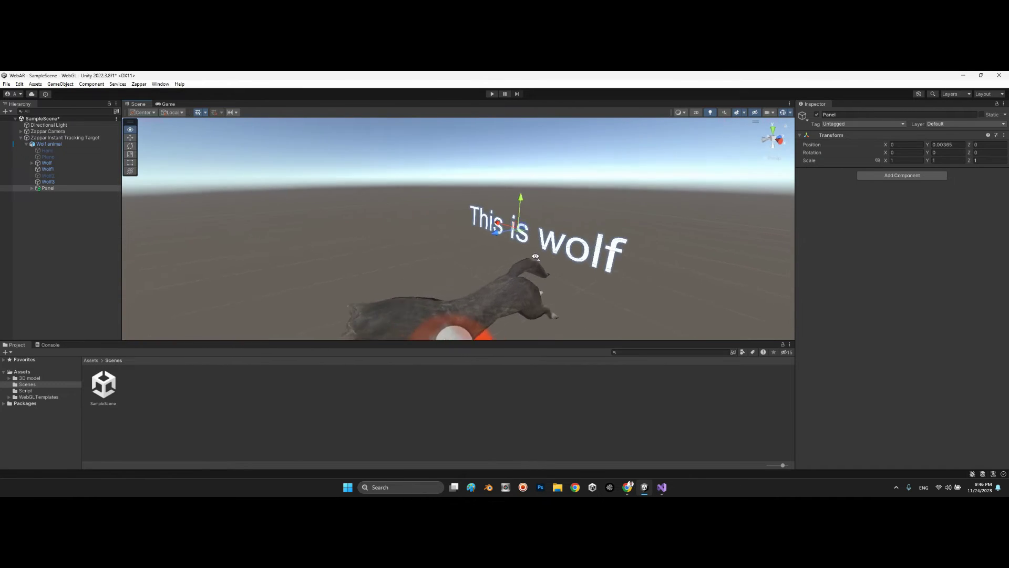
scroll(467, 235, up, 3)
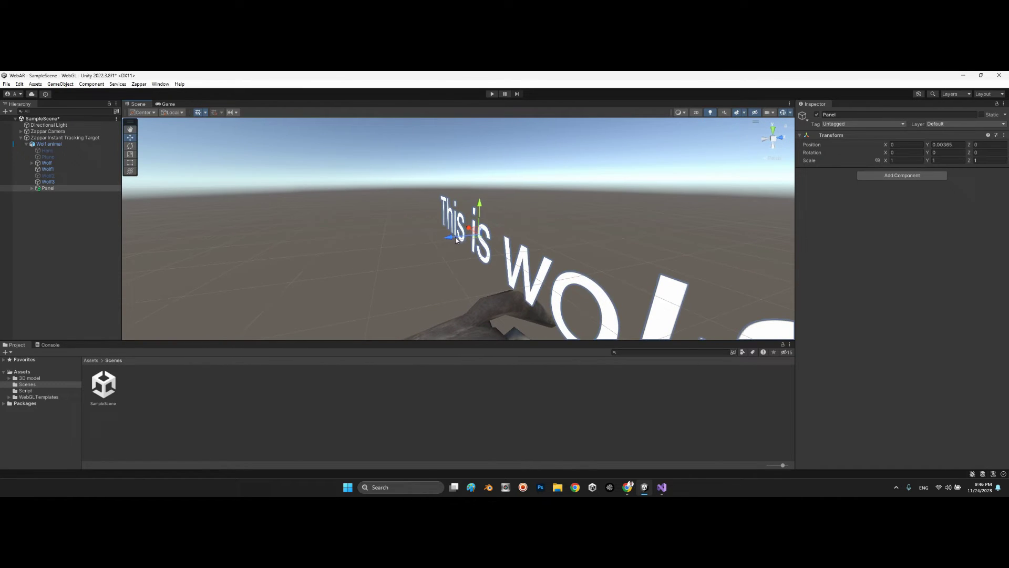
alt+drag(515, 259, 594, 259)
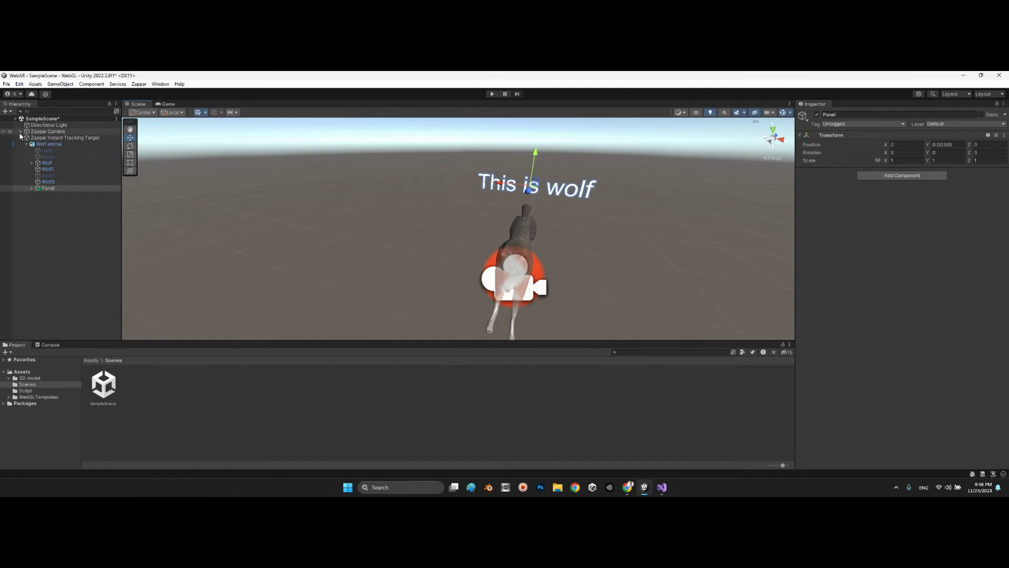
Inspect Wolf animal and confirm Animal Interaction's Panel and Cam fields use Panel and Zappar Camera.
click(21, 132)
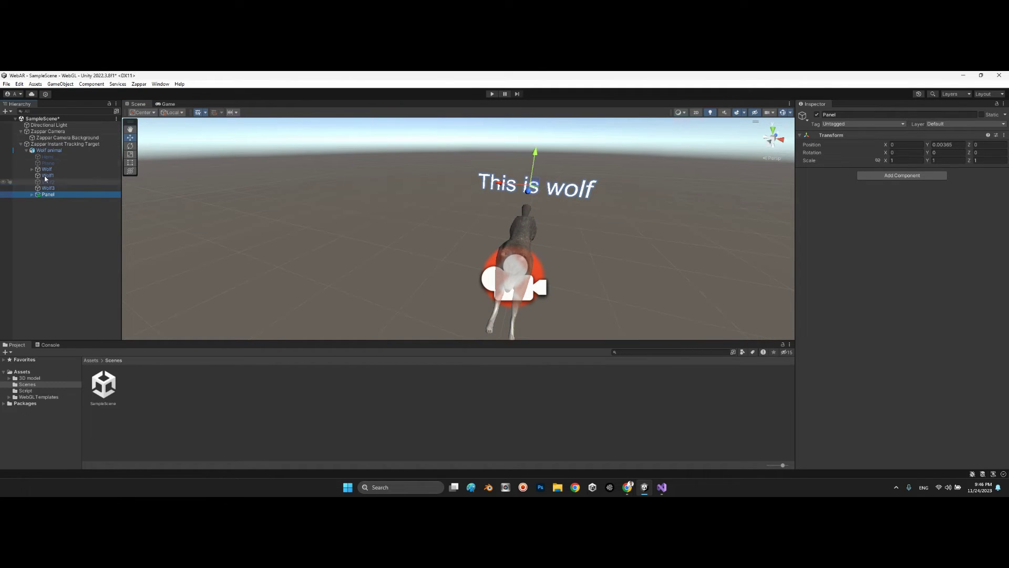
click(43, 150)
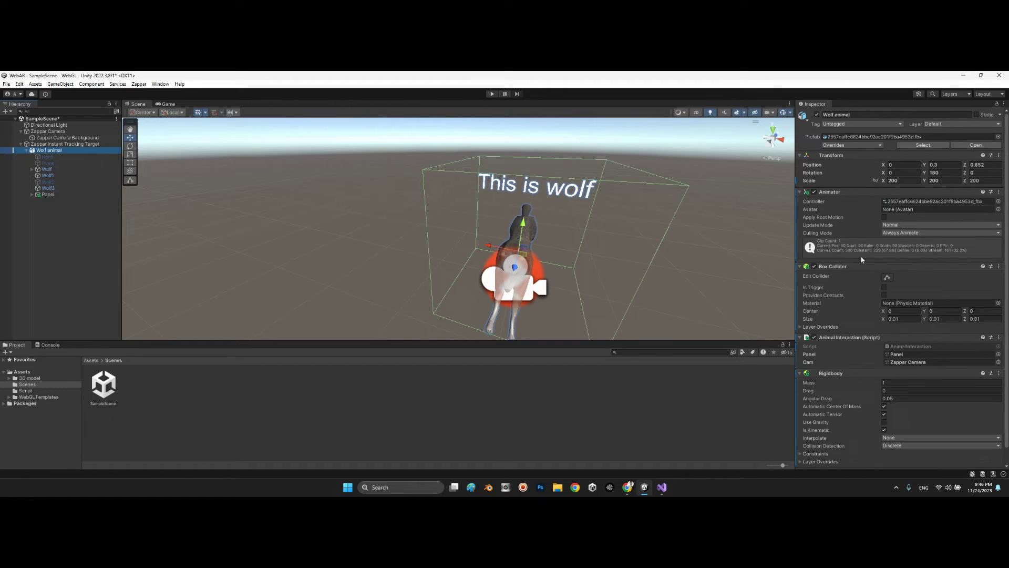
click(848, 268)
click(902, 300)
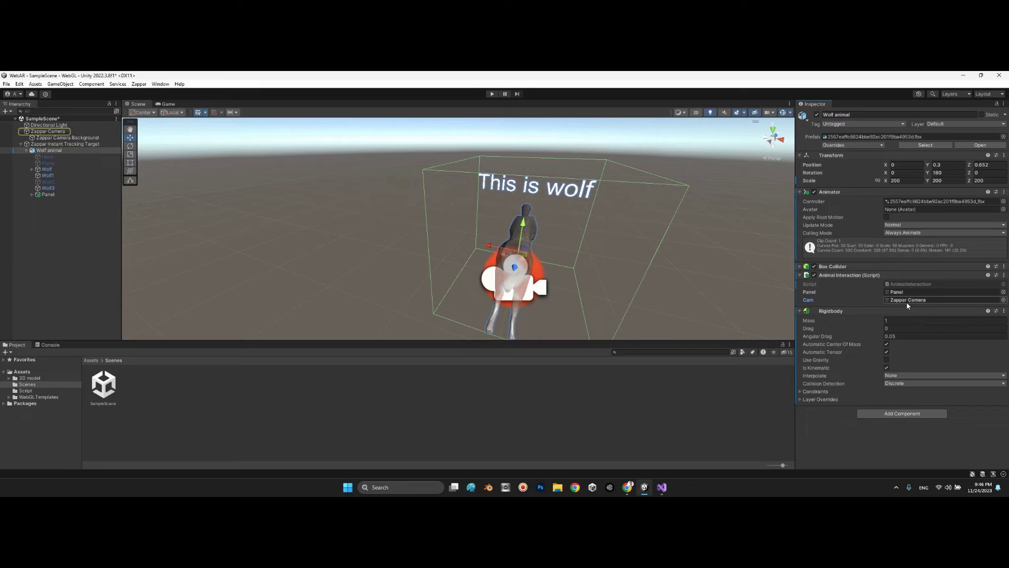
click(21, 131)
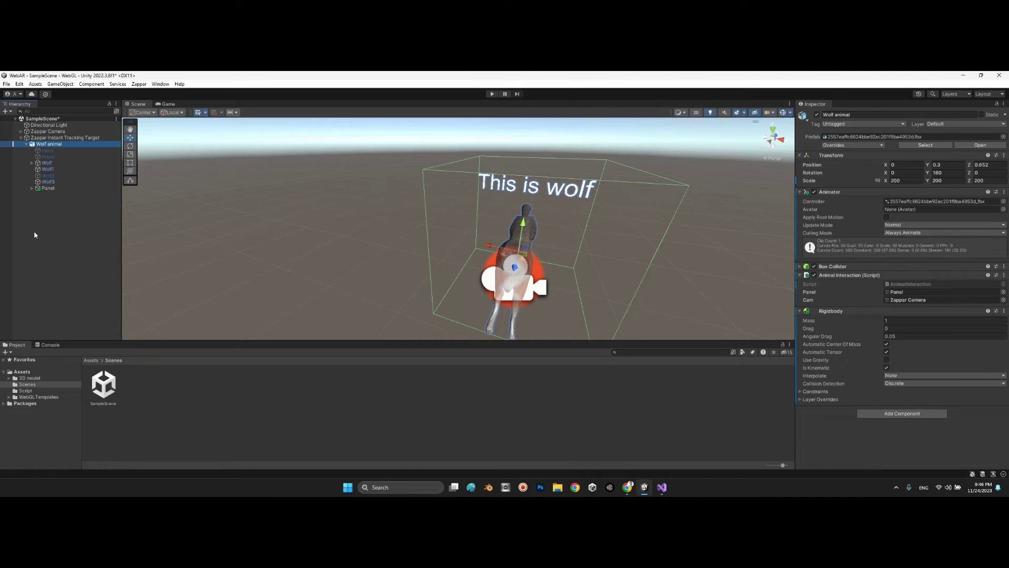
Collapse the tracking target hierarchy, clear the selection and save the scene with Ctrl+S.
click(20, 137)
click(28, 173)
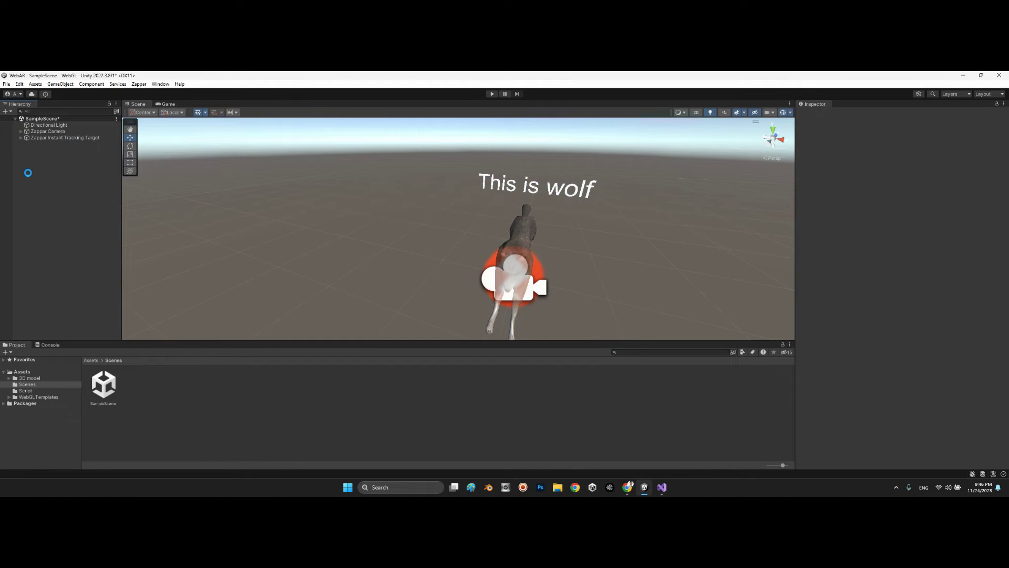
key(ctrl+s)
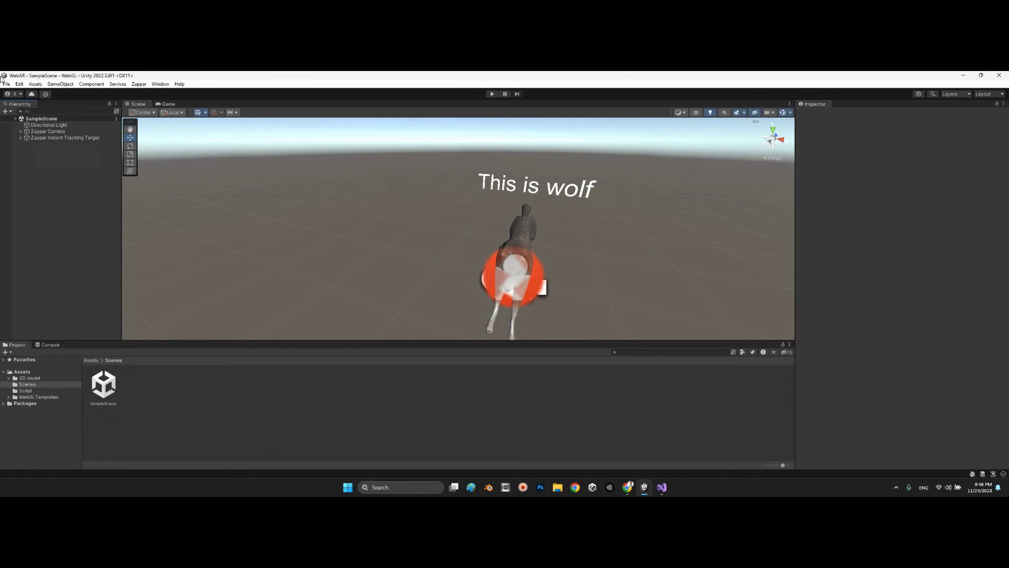
Add the open SampleScene to Scenes In Build in Build Settings.
click(6, 84)
click(31, 182)
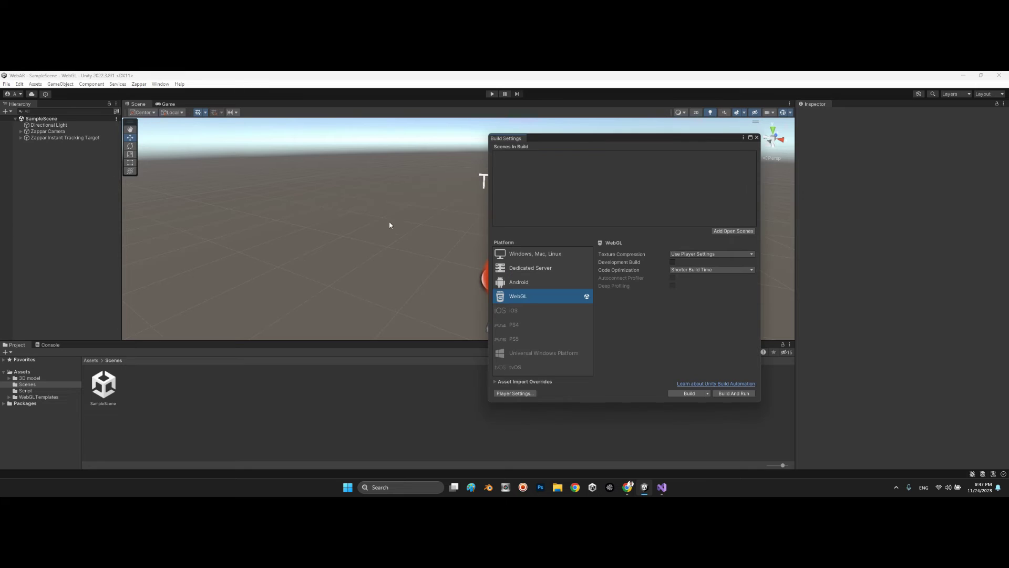
click(733, 231)
click(757, 137)
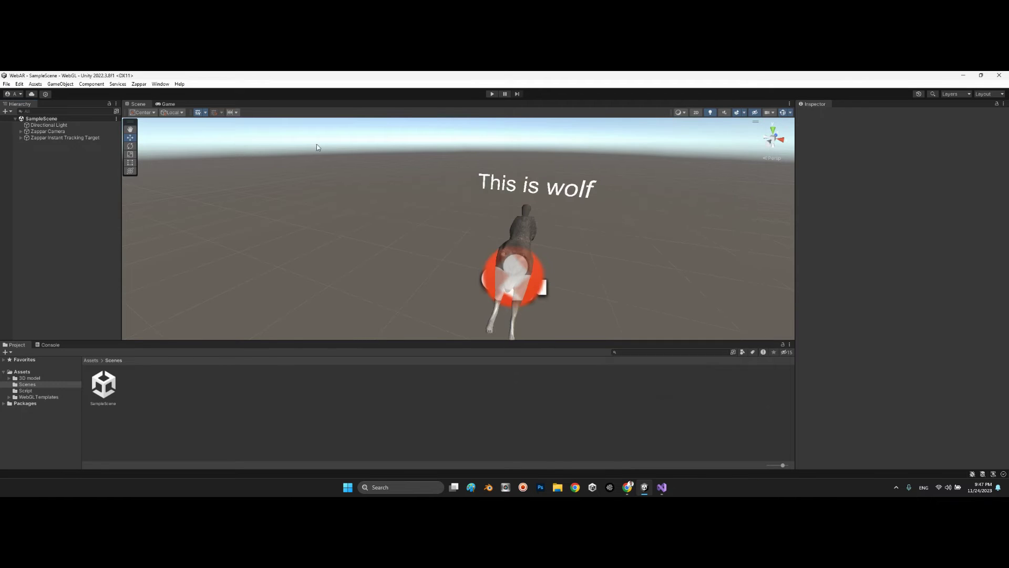
Run Zappar > Editor > Update Project Settings To Publish and check the Console's completion message.
click(138, 84)
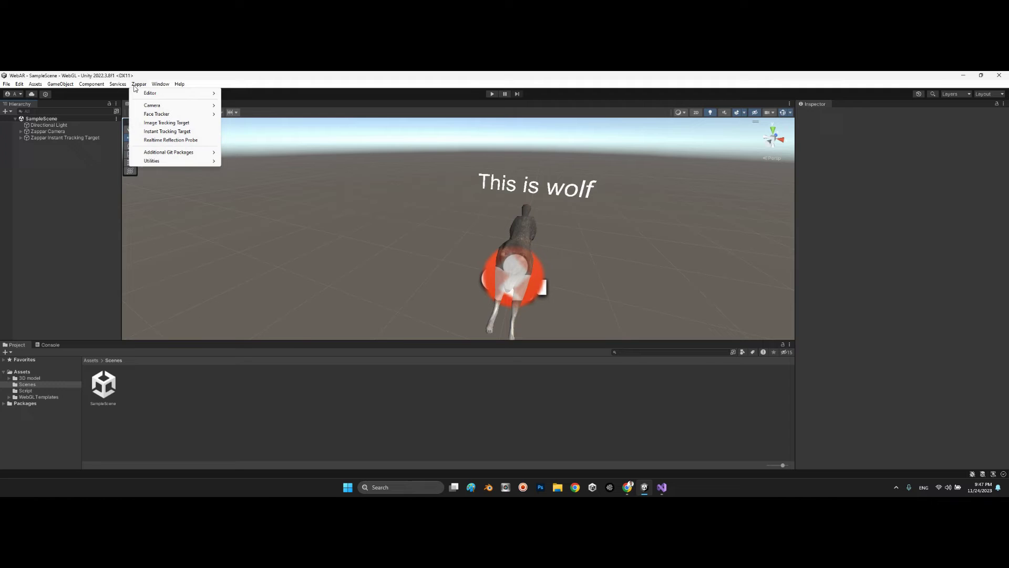
mouse_move(192, 94)
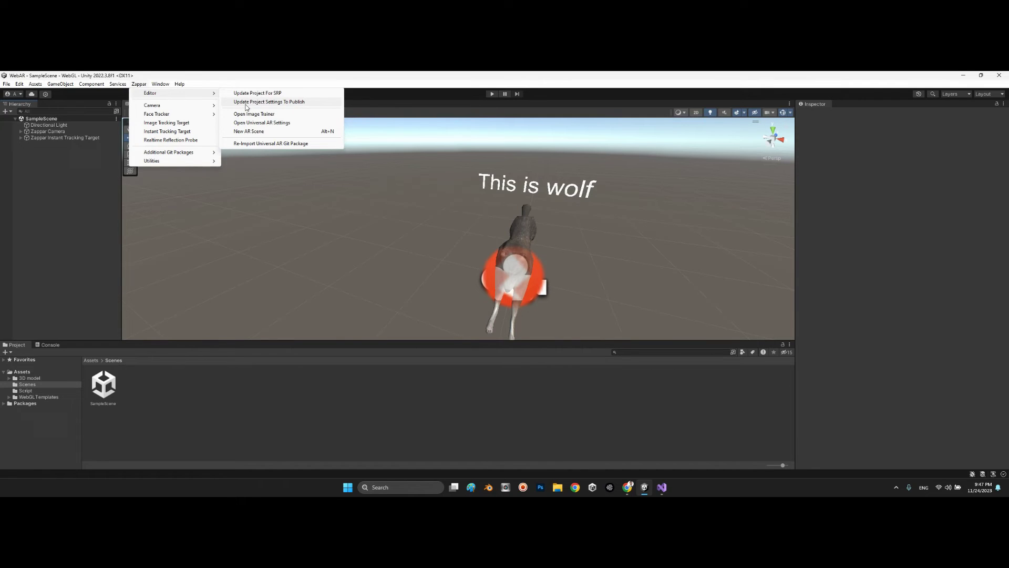
click(297, 102)
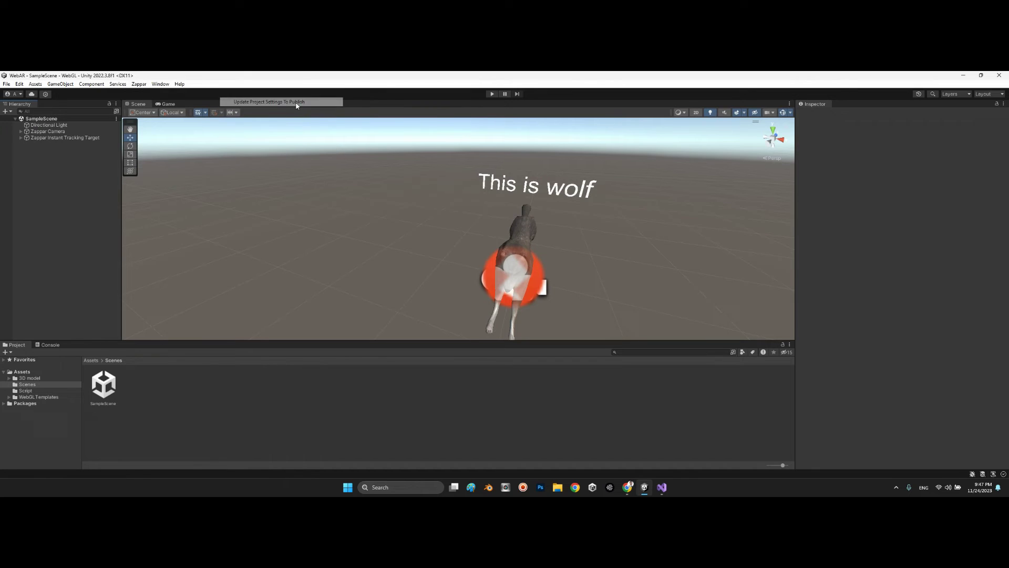
click(50, 345)
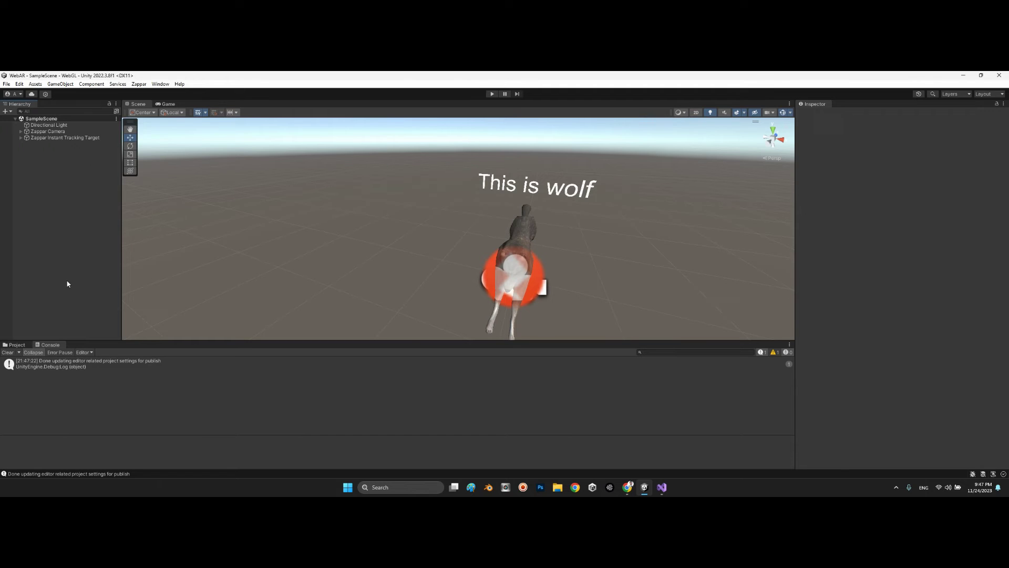
Build the WebGL player into the Zapper Test folder on the Desktop.
click(6, 84)
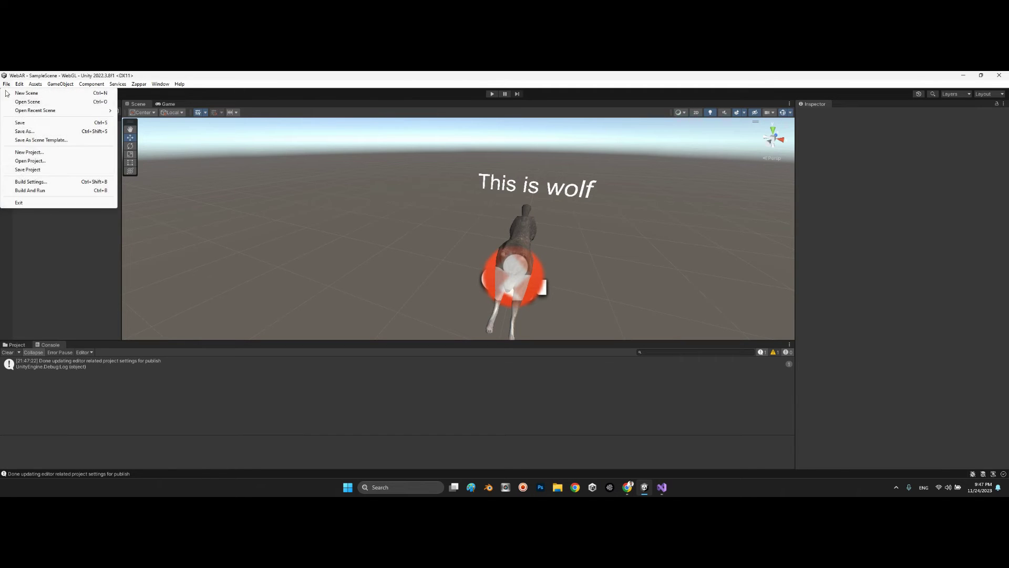
click(23, 182)
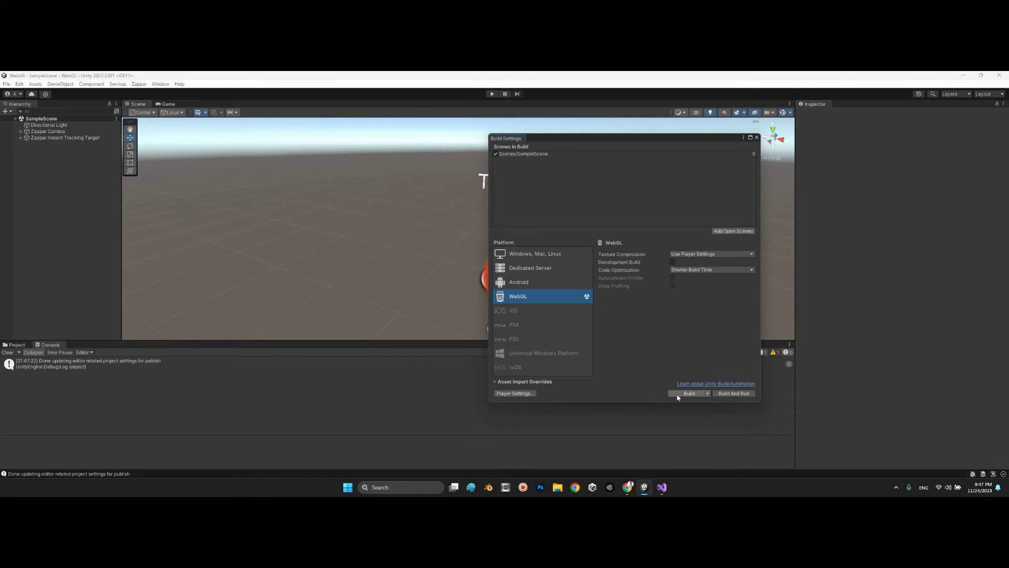
click(677, 396)
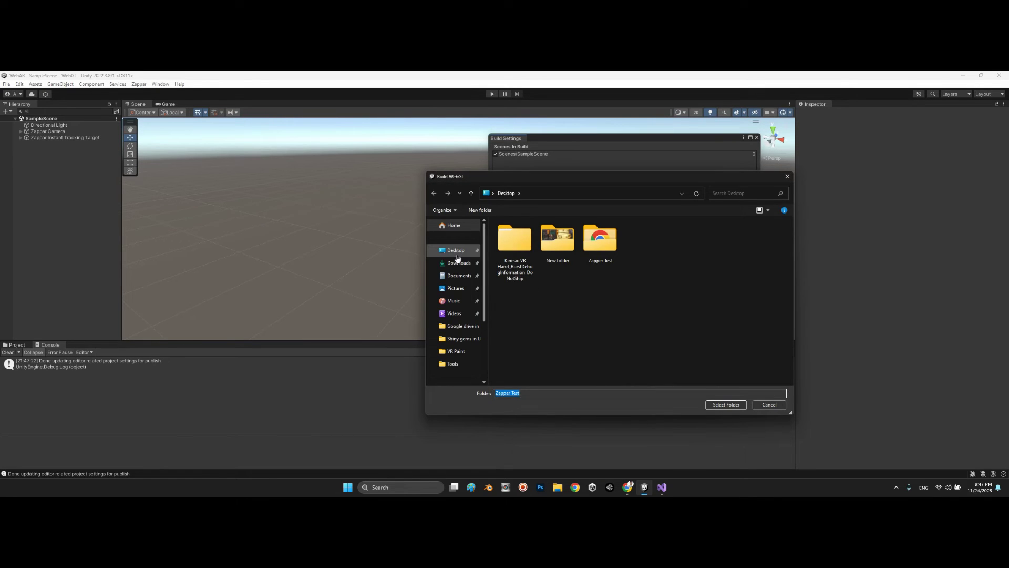
click(456, 257)
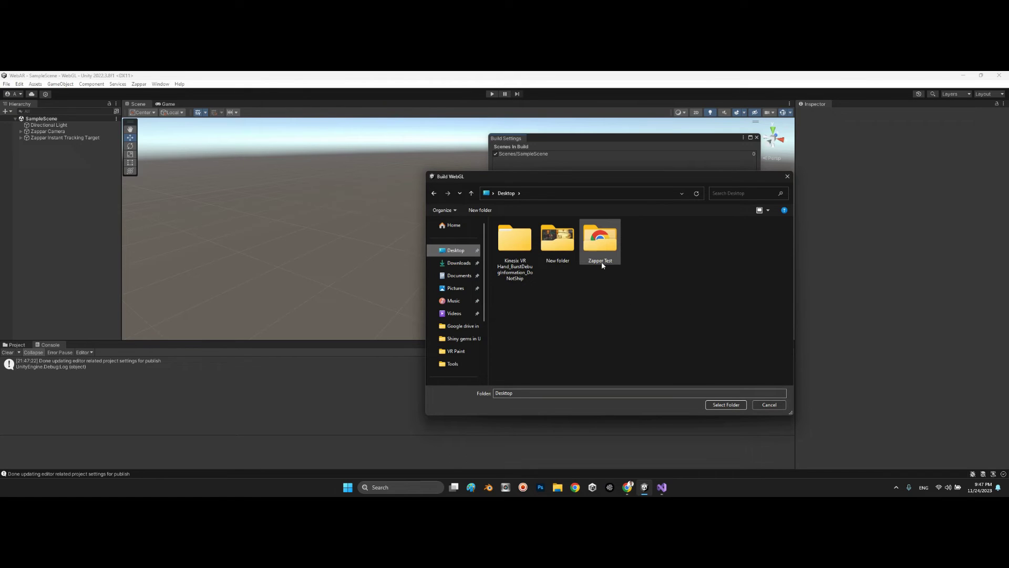
click(603, 248)
double_click(603, 246)
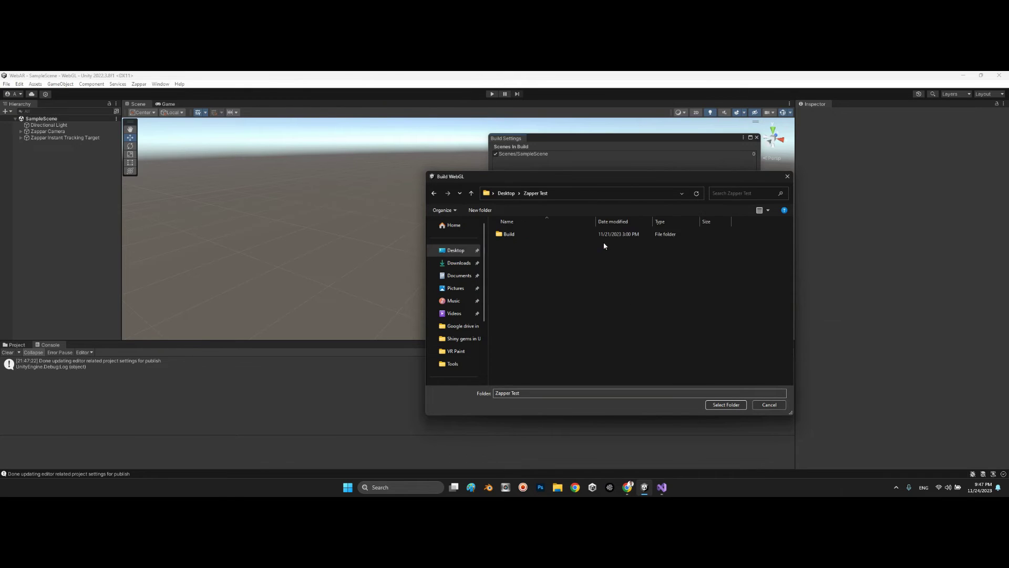
key(alt+Left)
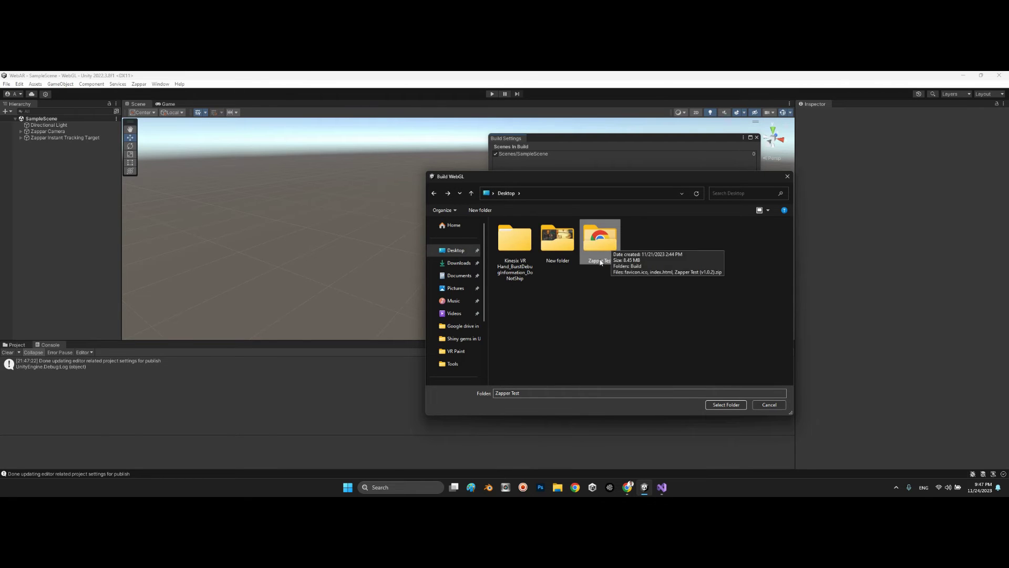
double_click(606, 261)
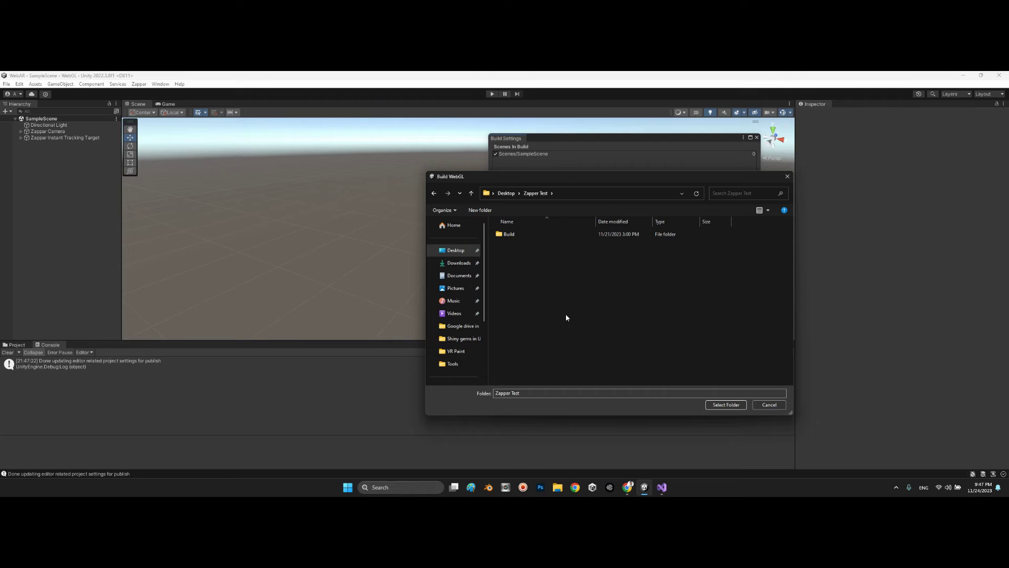
click(726, 405)
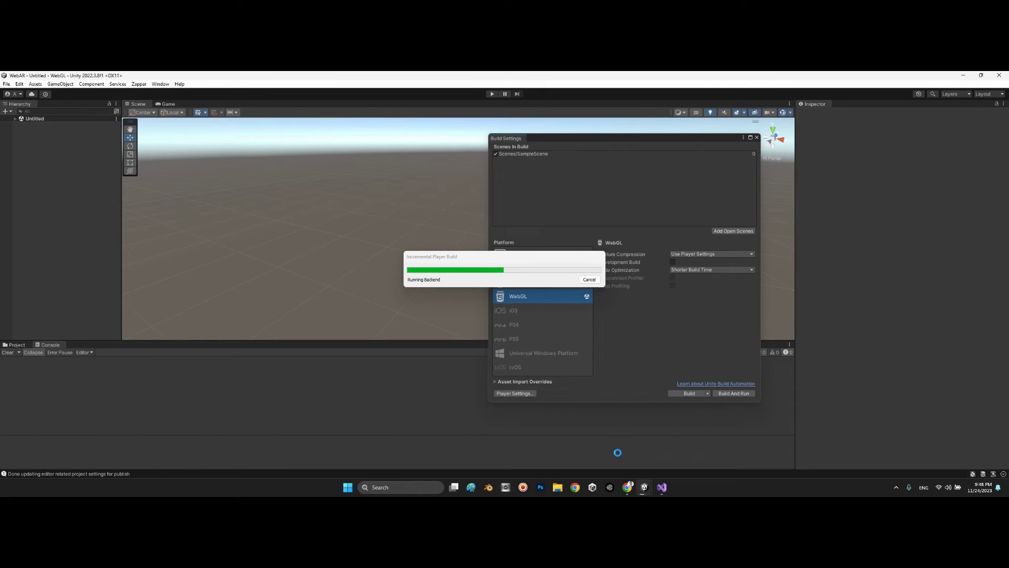
Switch to Chrome and open the Zapworks - Projects tab listing the published Universal AR project.
click(629, 489)
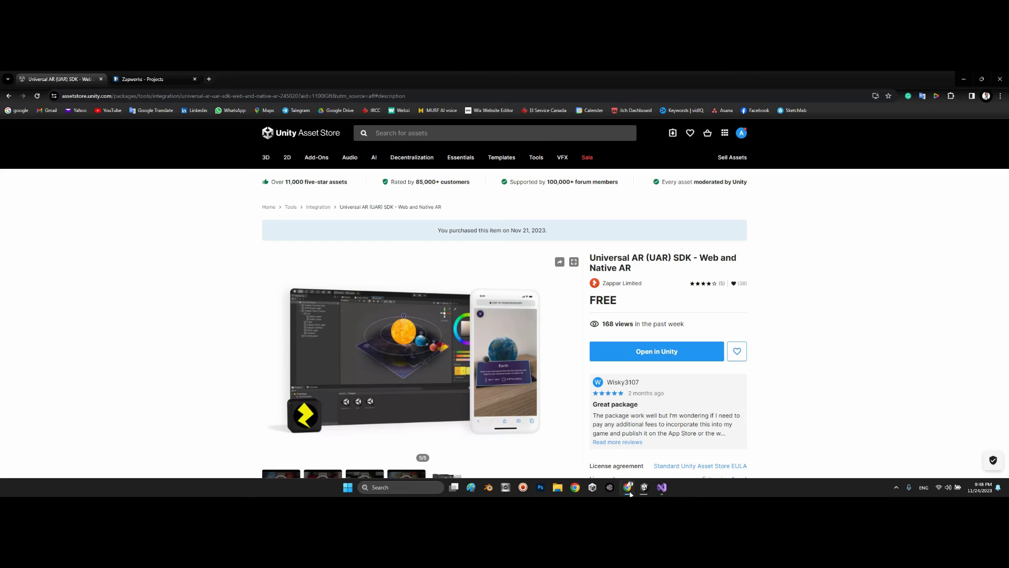
scroll(207, 263, down, 3)
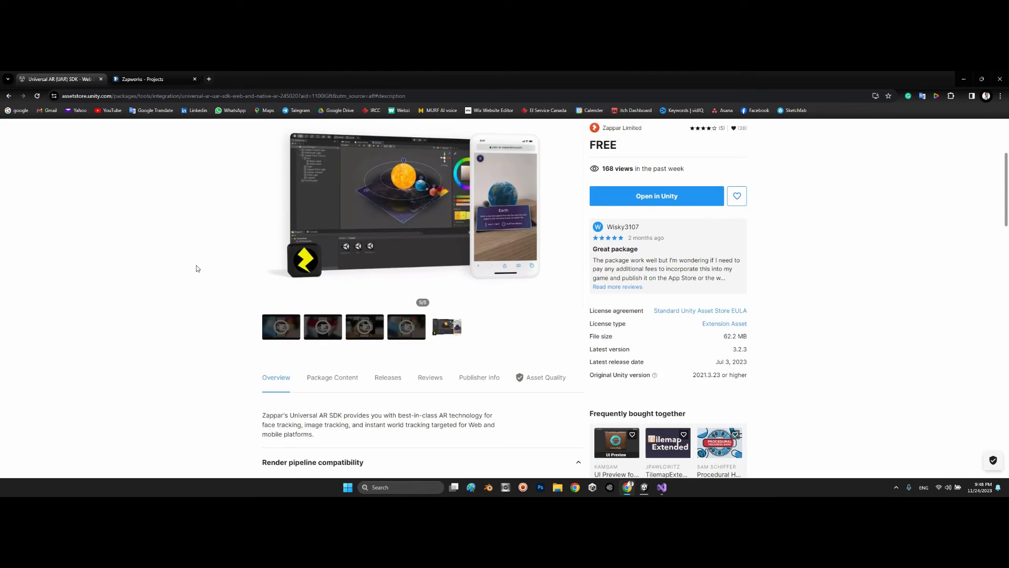
scroll(197, 268, up, 3)
click(134, 80)
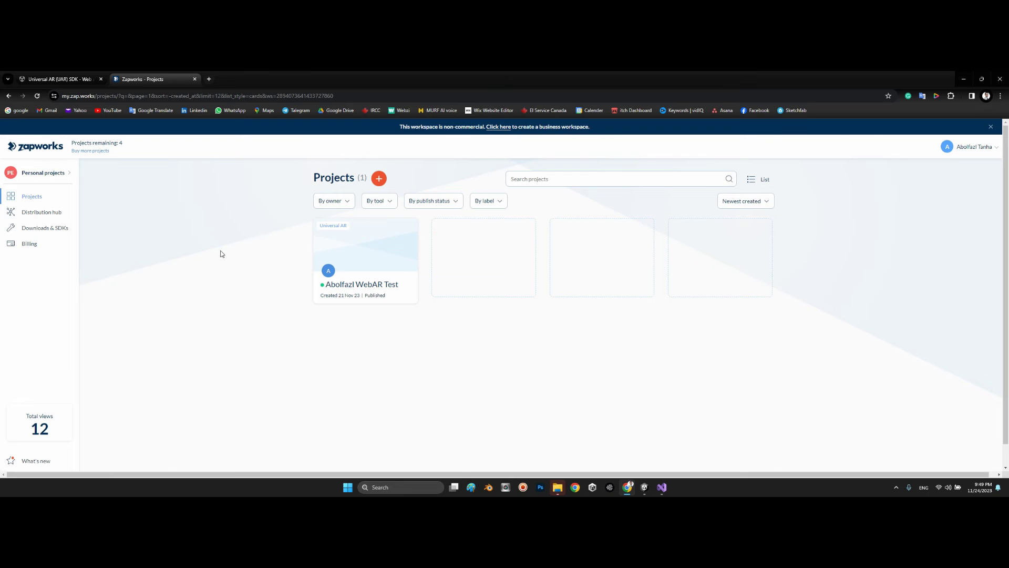
Permanently delete the old versioned zip from the Zapper Test folder.
click(558, 487)
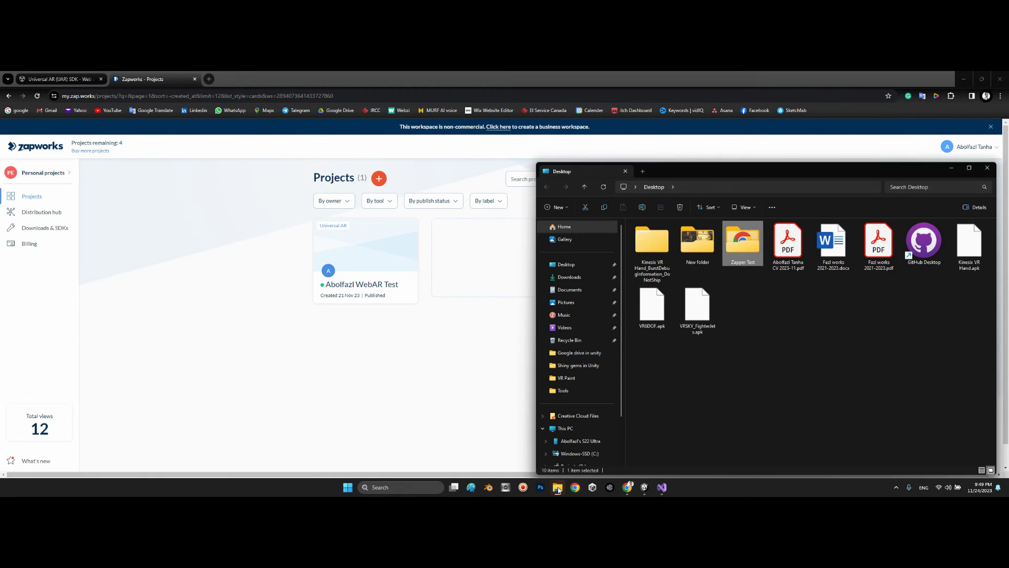
double_click(751, 245)
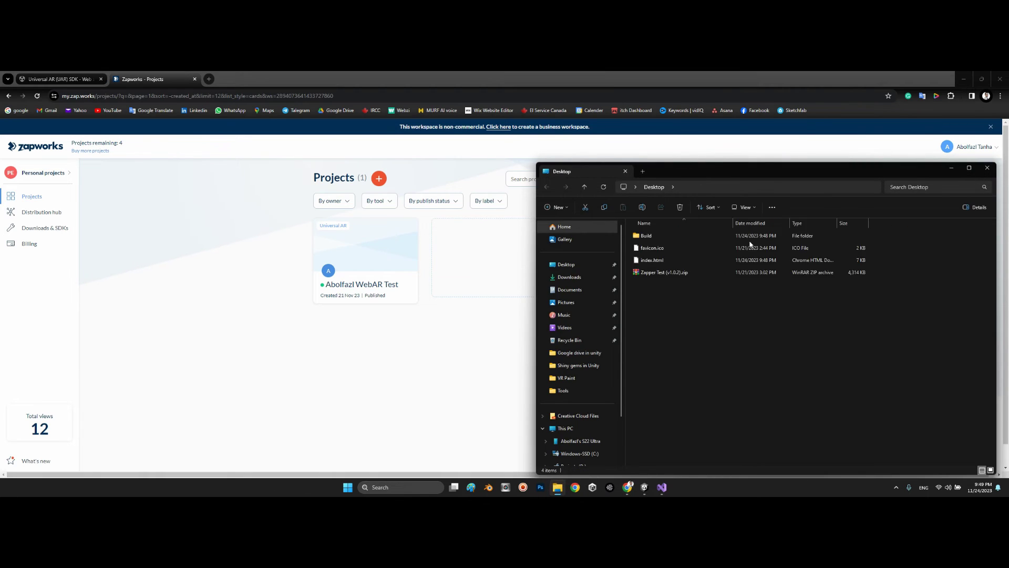
click(667, 274)
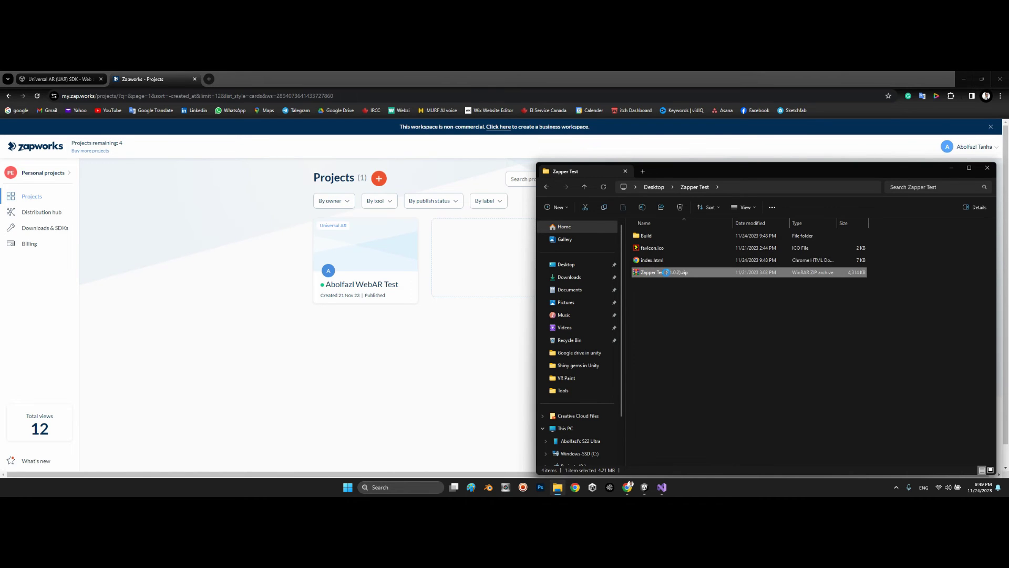
key(shift+Delete)
key(Return)
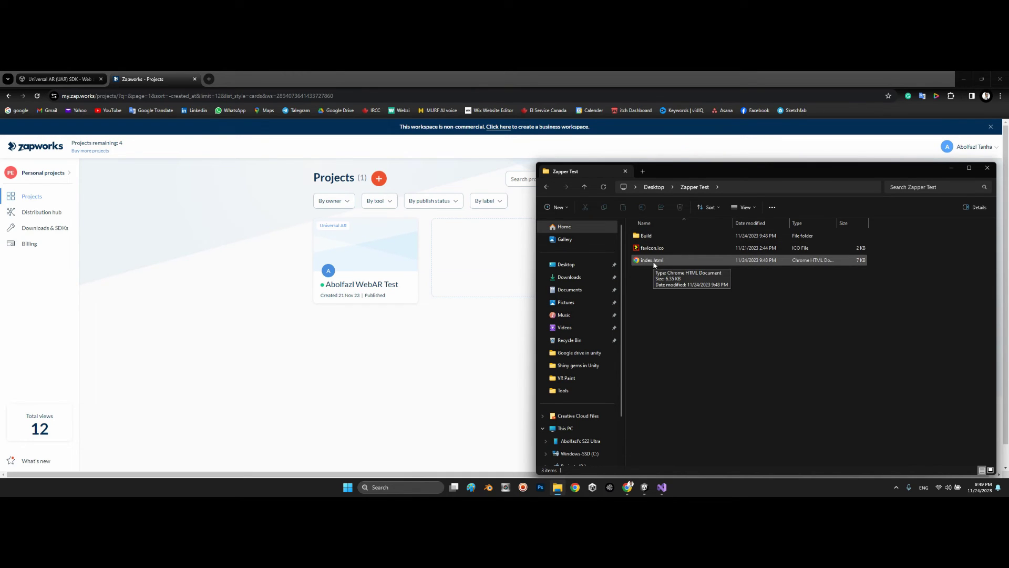
Select Build, favicon.ico and index.html and browse their full context-menu actions.
drag(692, 329, 639, 235)
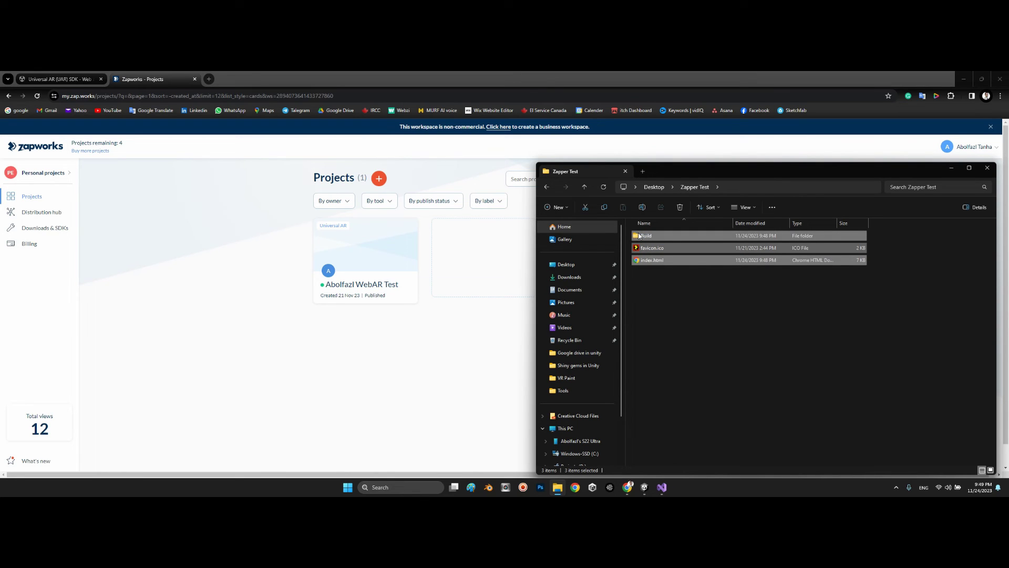
right_click(639, 236)
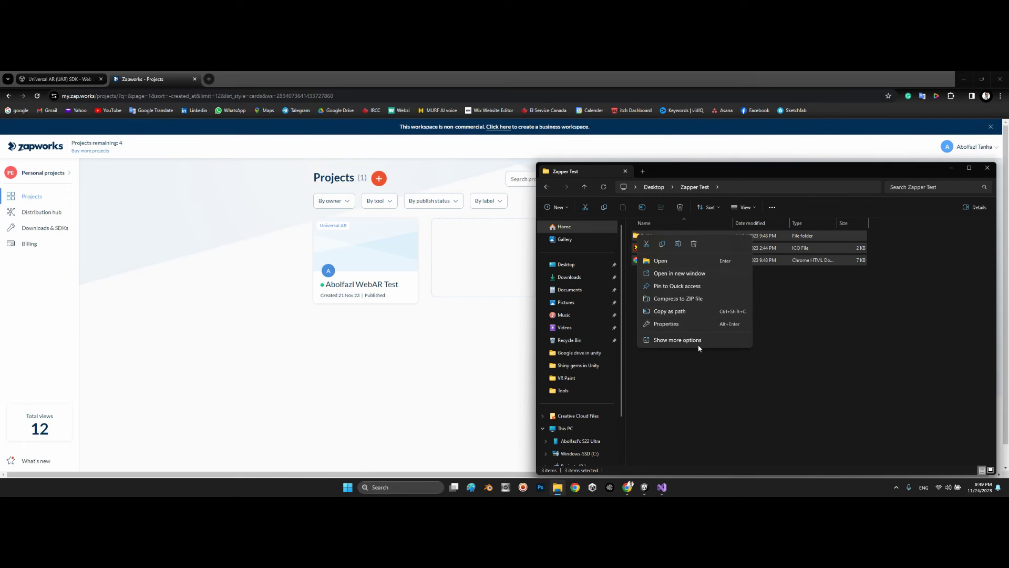
click(677, 340)
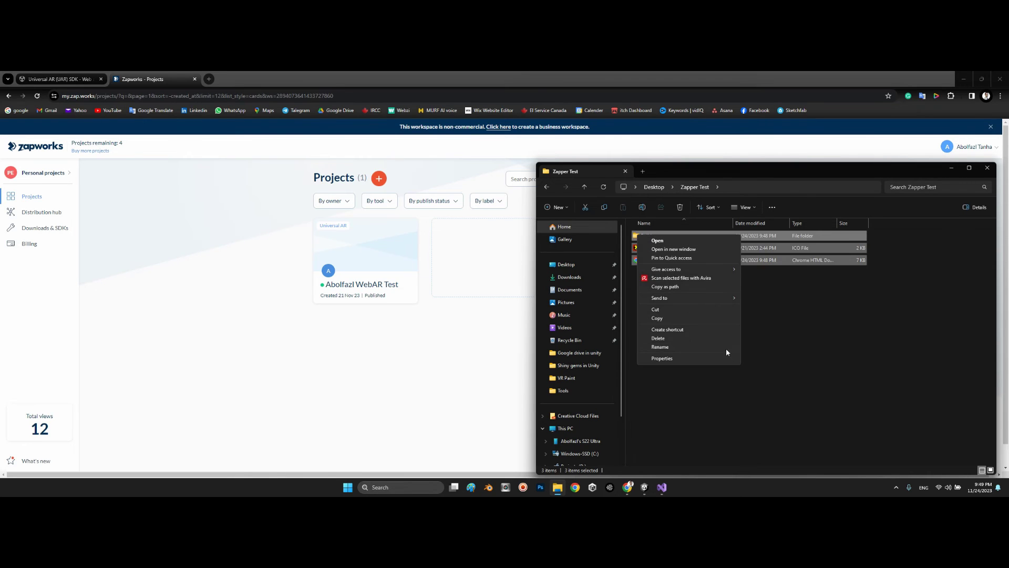
click(847, 320)
Archive the three items with WinRAR into Zapper Test.zip using ZIP format and Best compression.
drag(697, 322, 643, 237)
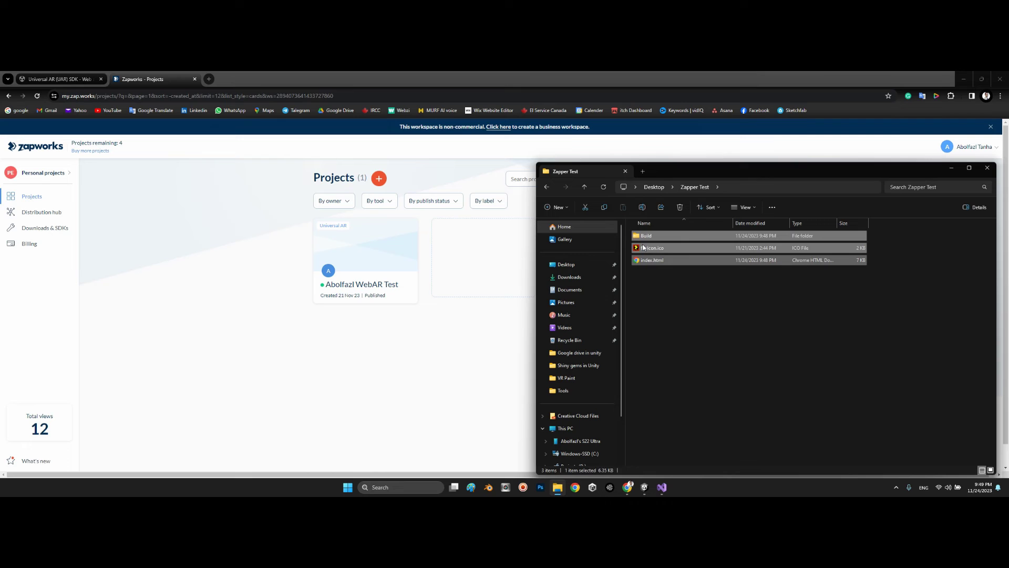
right_click(643, 251)
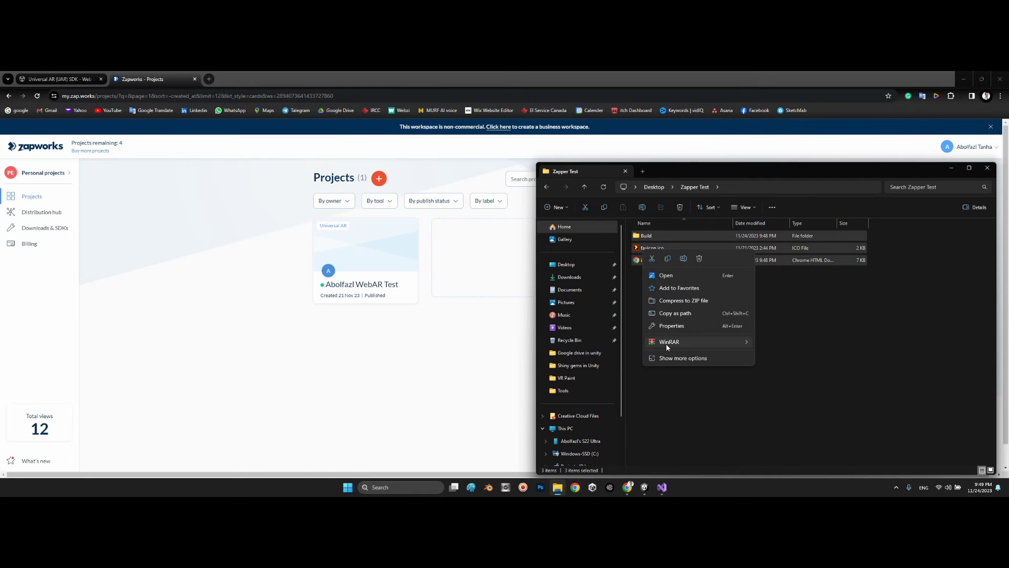
mouse_move(668, 347)
click(786, 343)
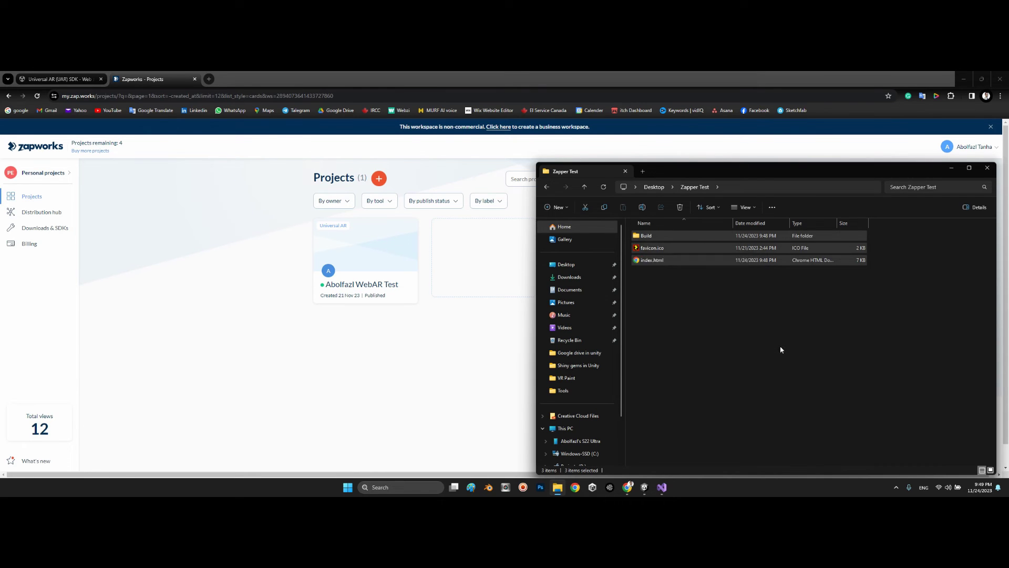
click(474, 278)
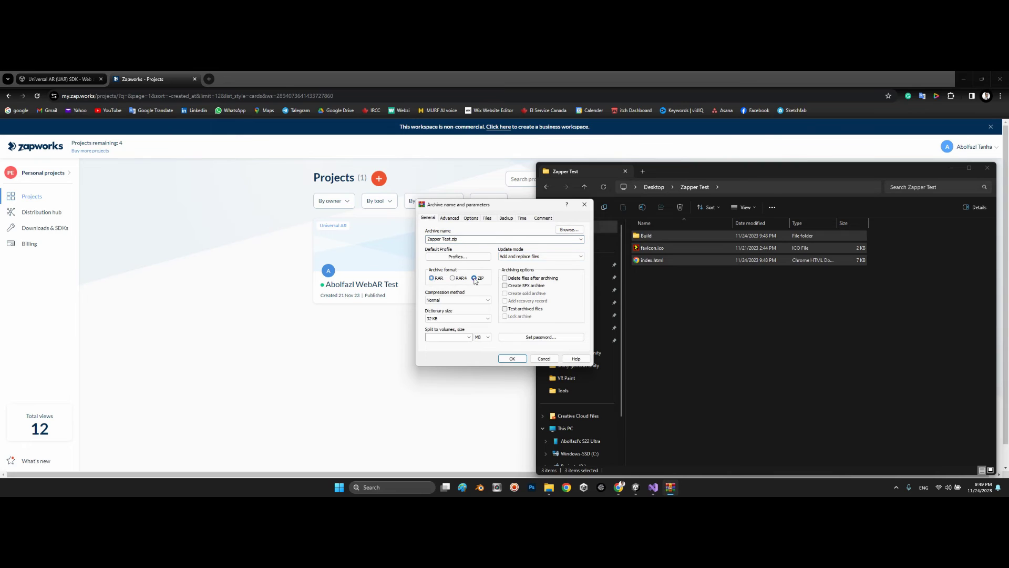
click(457, 300)
click(443, 333)
click(510, 359)
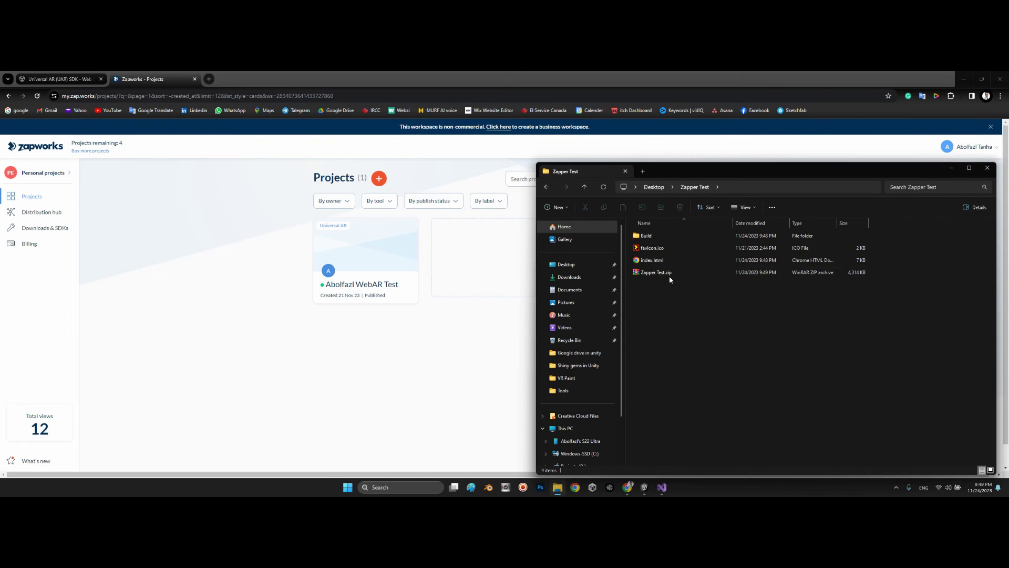
click(651, 272)
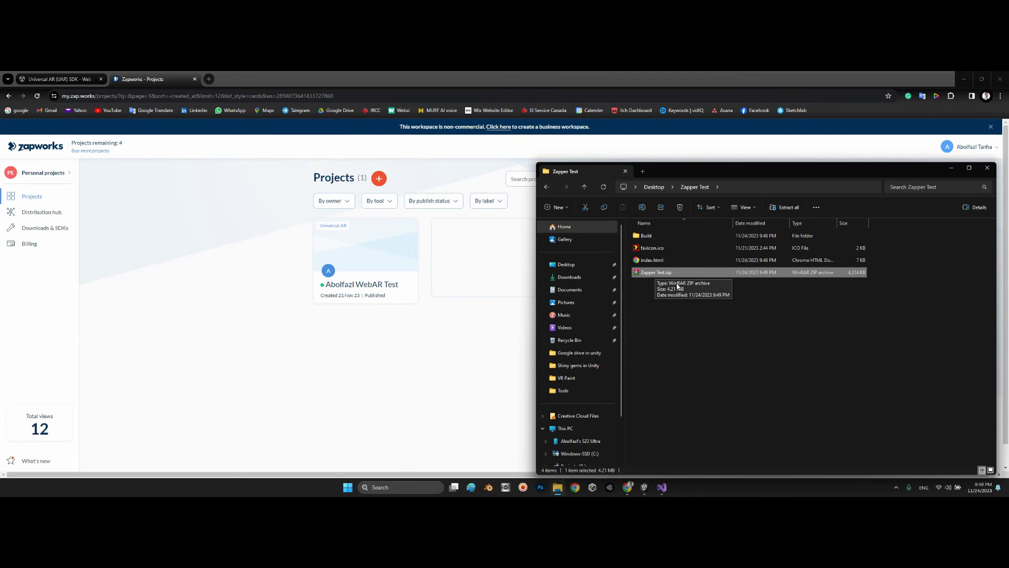
click(423, 328)
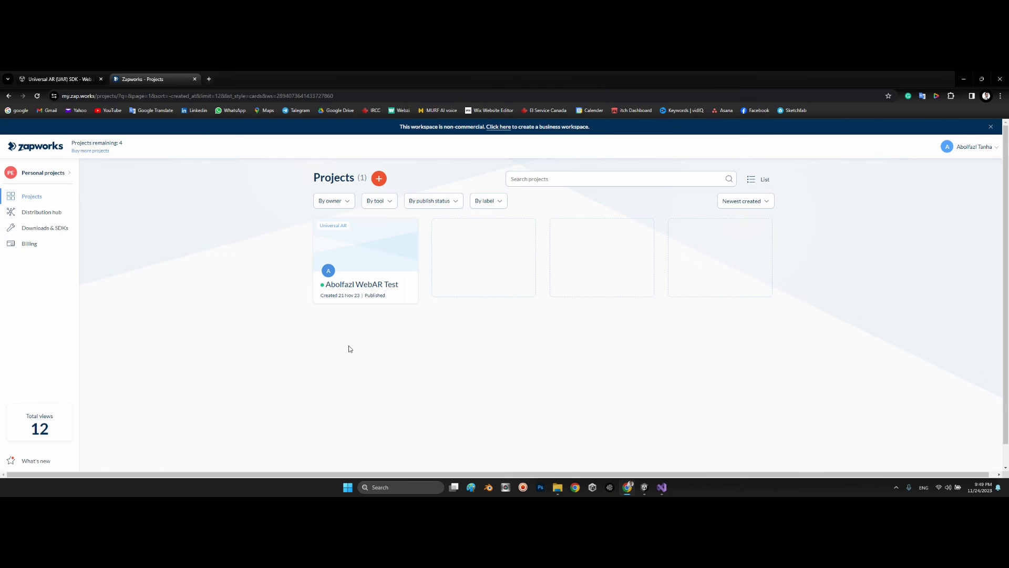
Start a + New project, pick the Universal AR type and choose the Unity SDK.
click(380, 180)
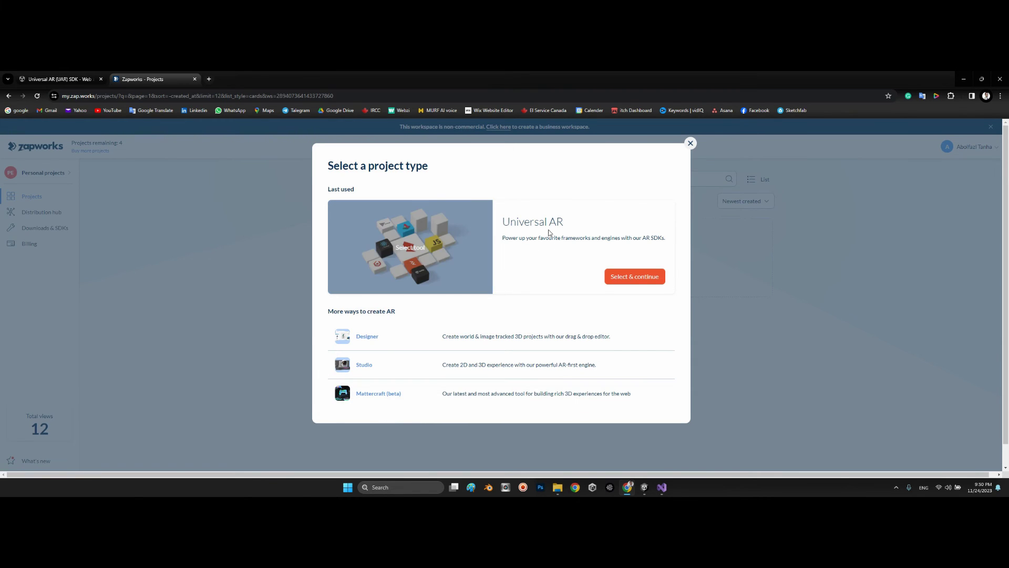
click(625, 278)
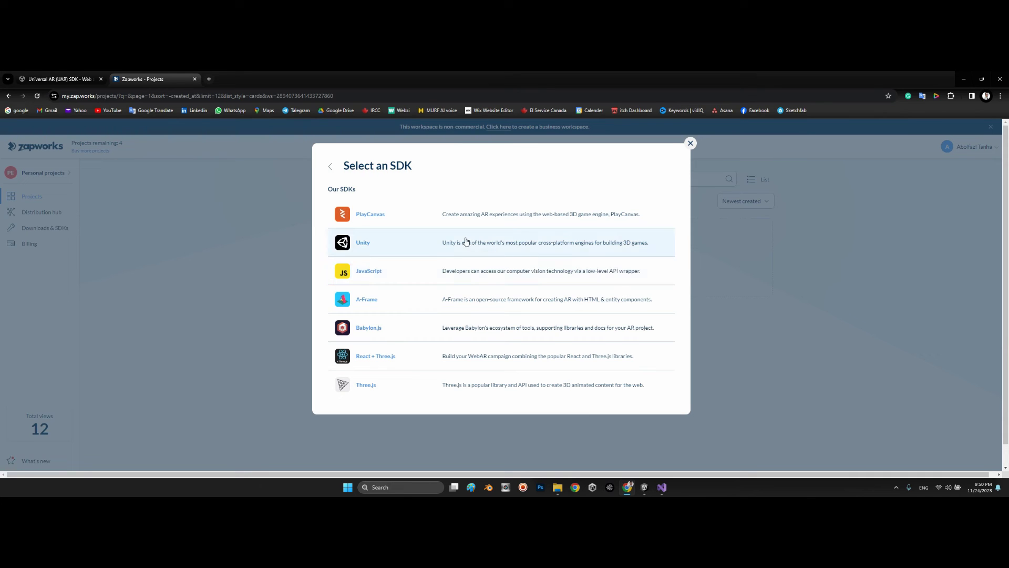
click(417, 247)
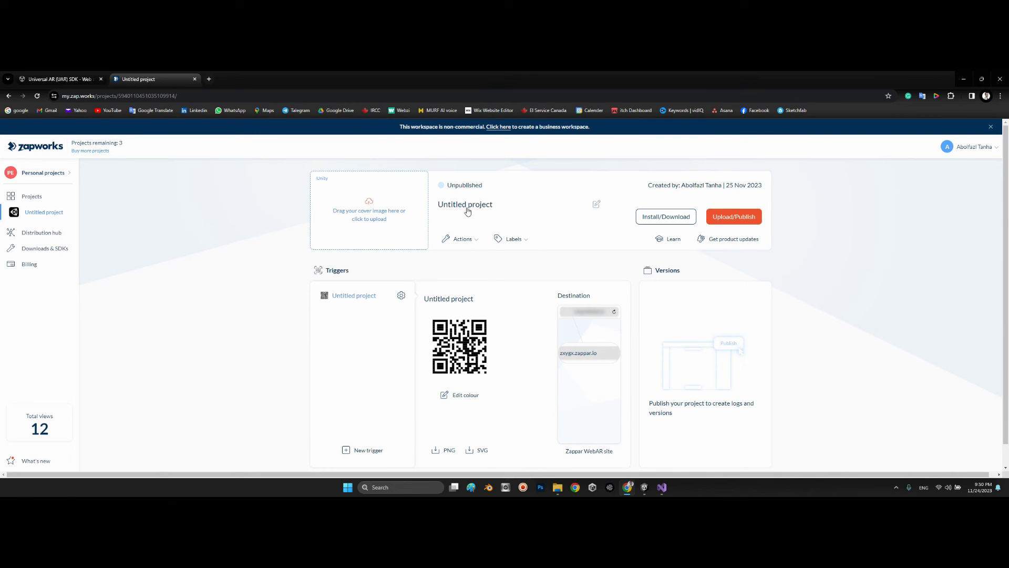
Rename 'Untitled project' to the author's name followed by 'WebAR test'.
click(492, 205)
triple_click(494, 205)
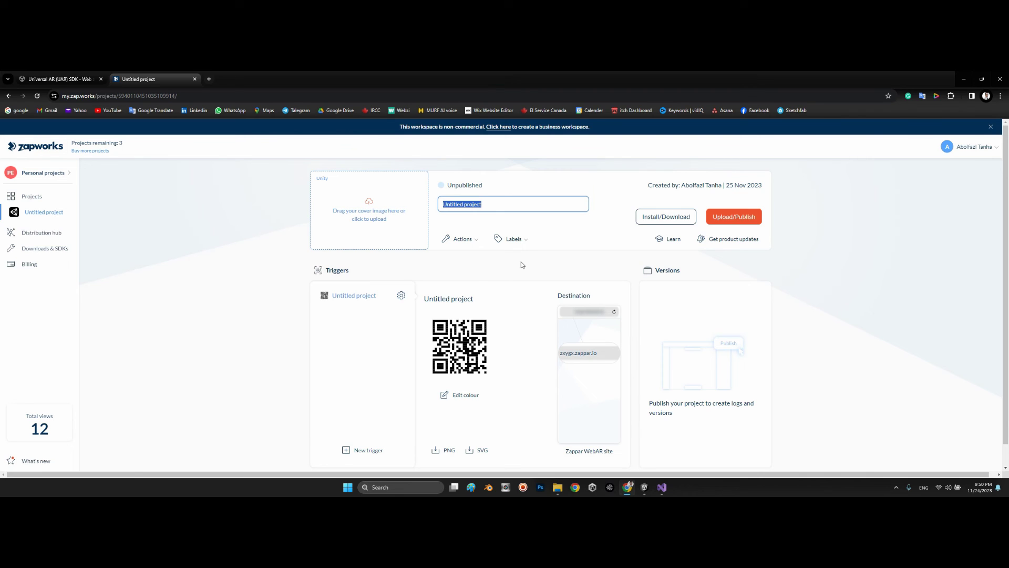
text(Abolfazl WebAR test)
key(Return)
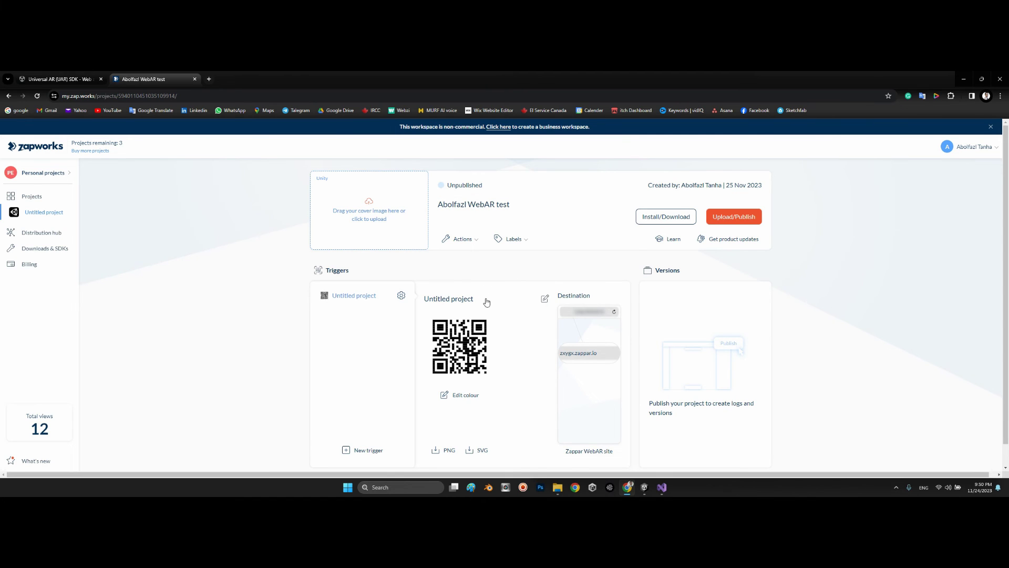
Move the Zapper Test folder window to the left beside the Zapworks project page.
click(558, 490)
drag(727, 178, 138, 190)
click(828, 221)
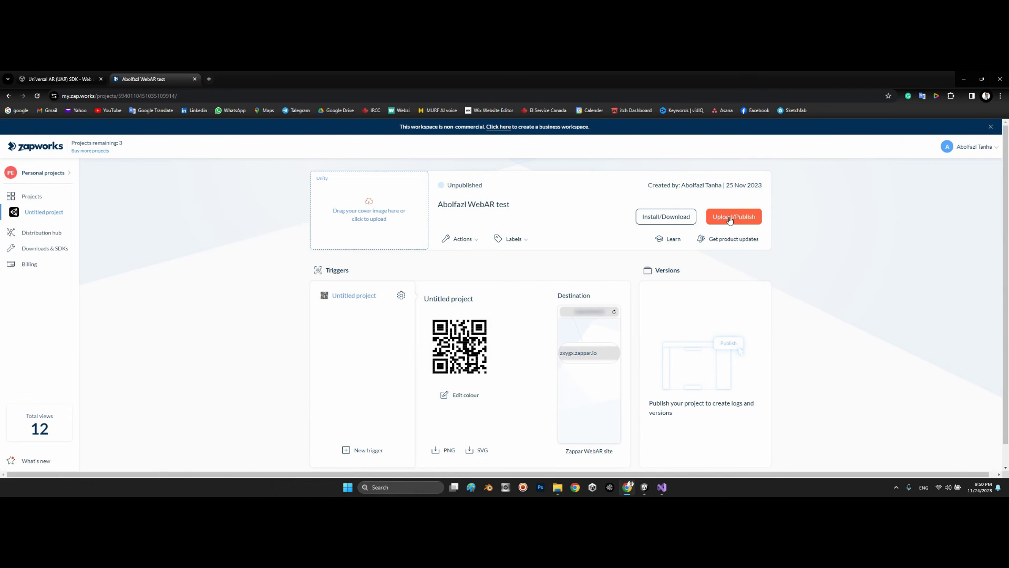
Upload Zapper Test.zip as version 1.0.0 and start Upload & Publish.
click(730, 219)
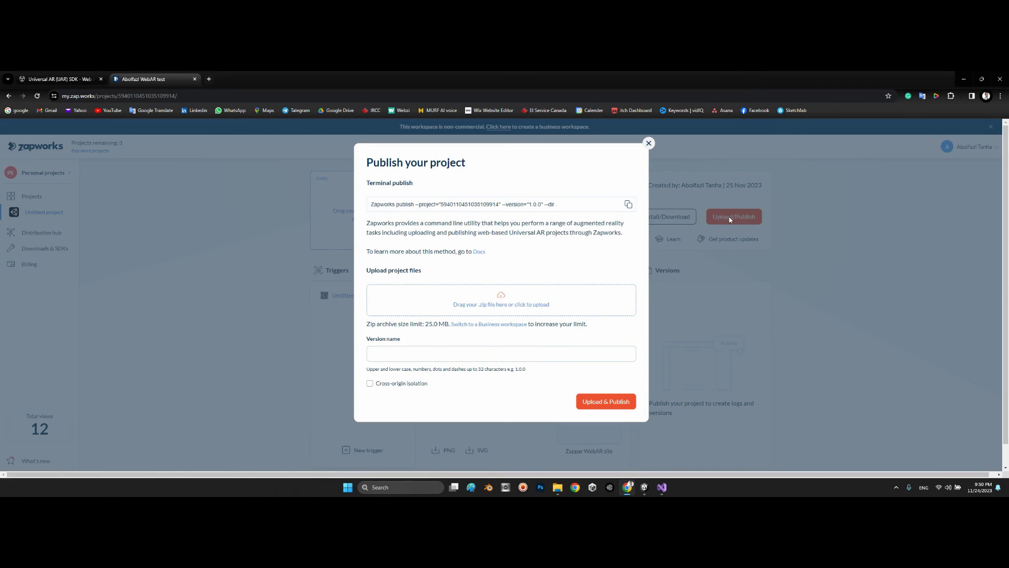
click(558, 487)
drag(70, 289, 498, 303)
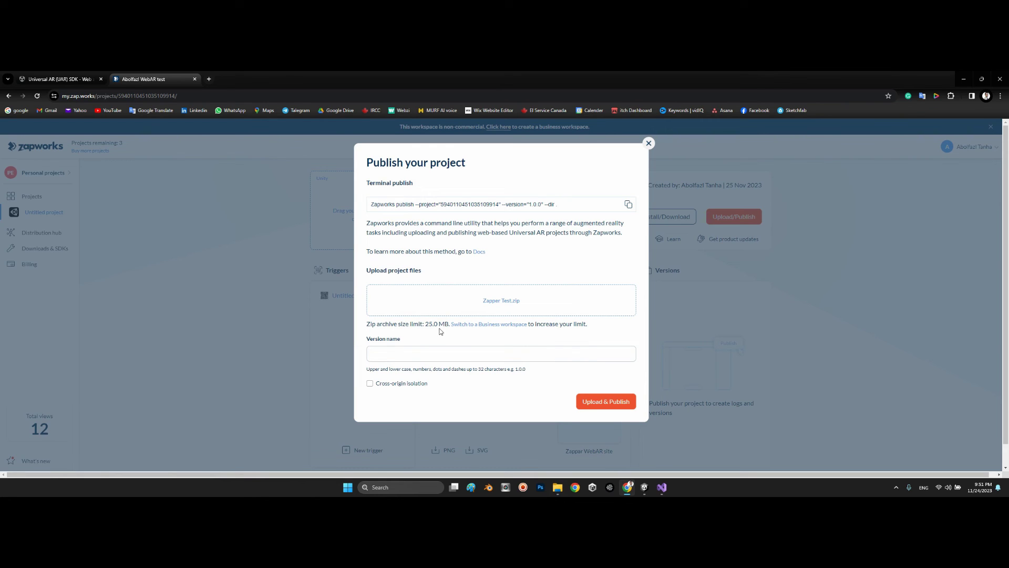
click(390, 355)
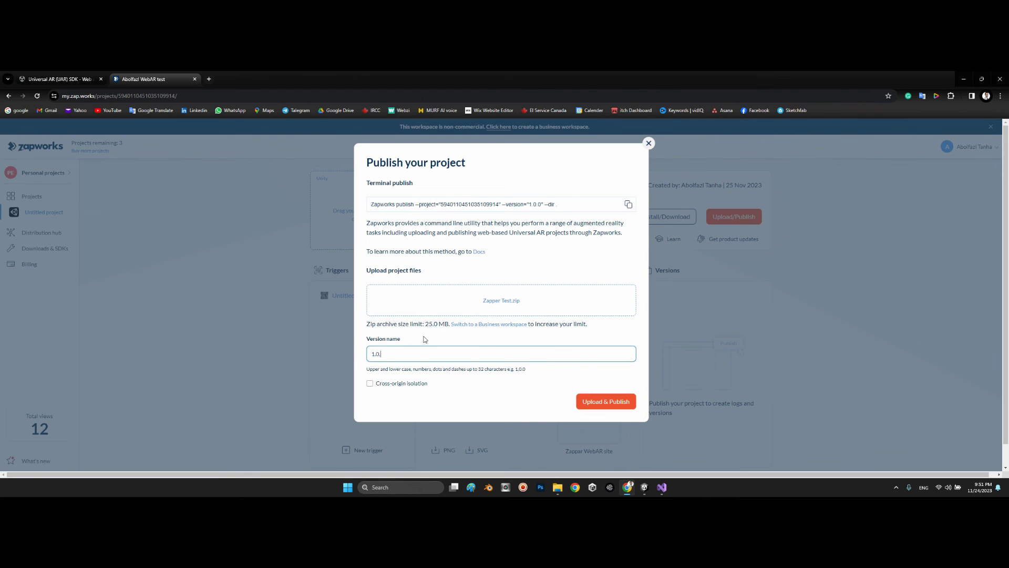
click(625, 404)
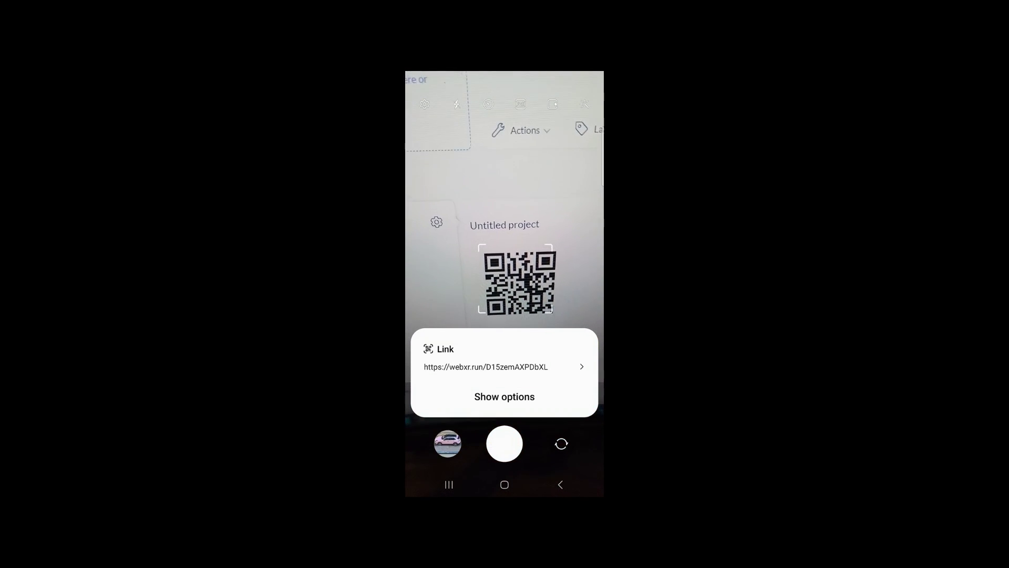
Open the webxr.run link from the scanned QR code to load the WebAR wolf.
click(486, 367)
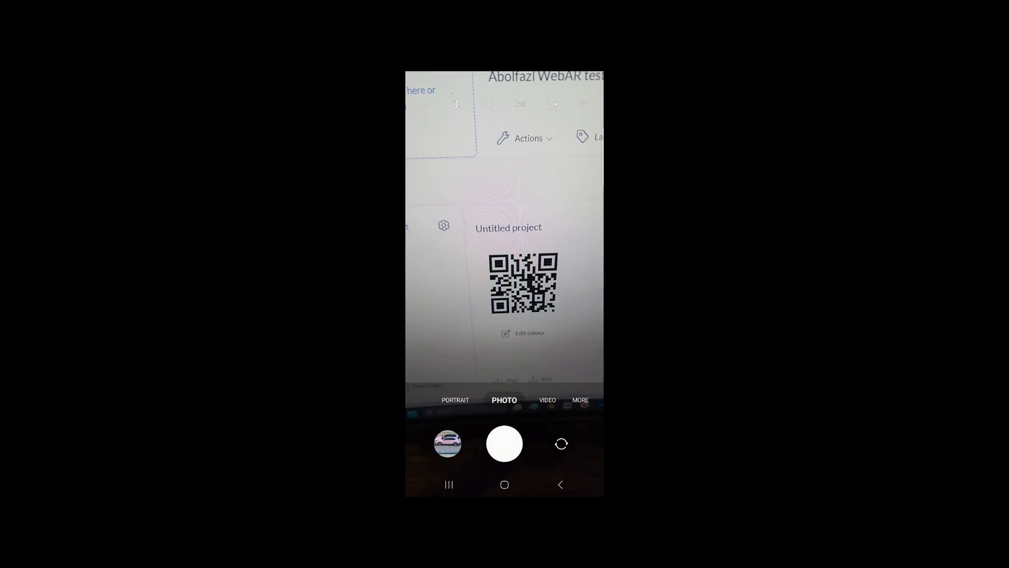